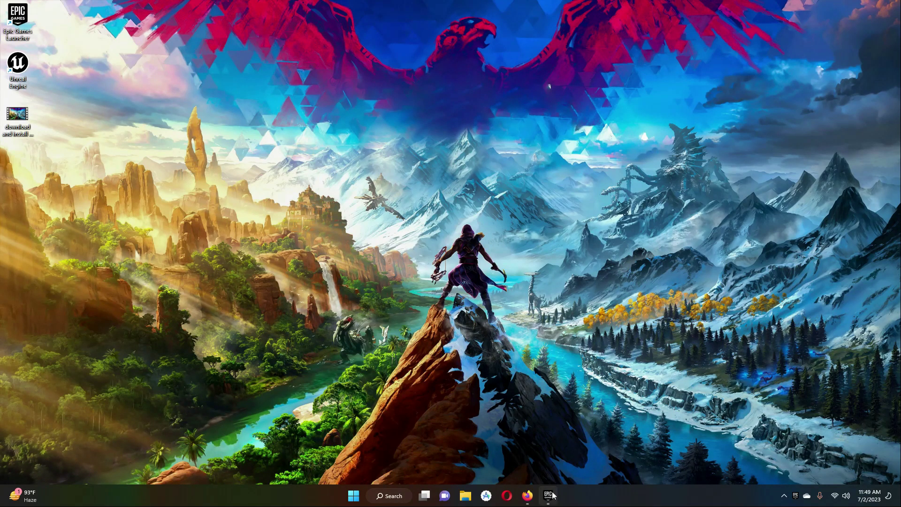
Launch Unreal Engine 5.2.1 from the Epic Games Launcher to reach the Project Browser
{"action": "left_click", "coordinate": [547, 495]}
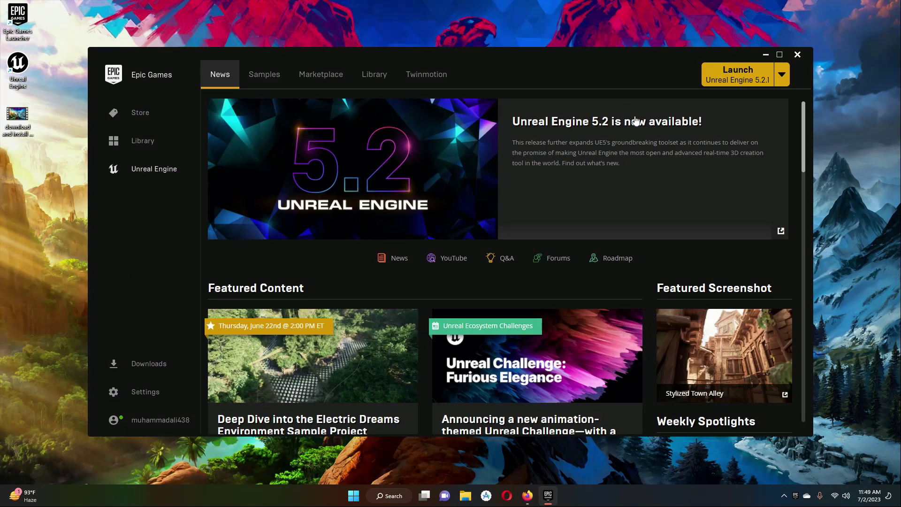
{"action": "left_click", "coordinate": [743, 82]}
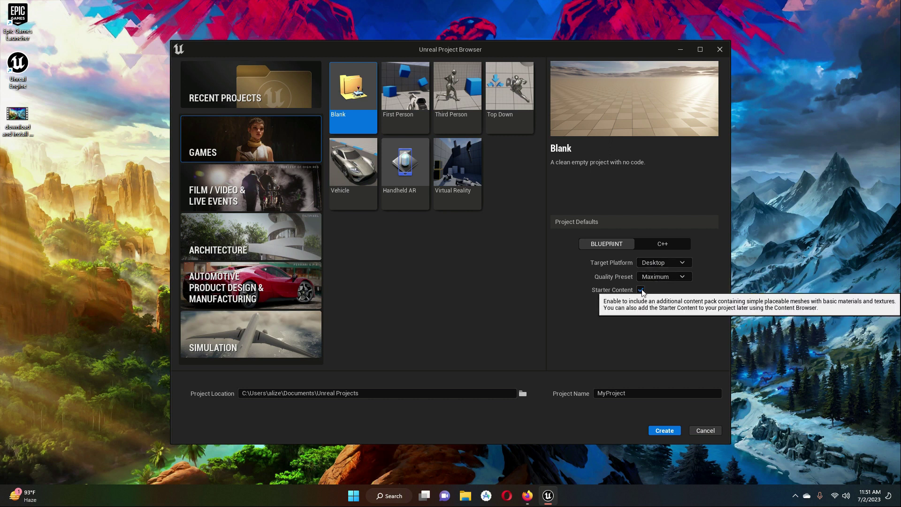
Name the blank Blueprint project FirstPersonShooter and create it
{"action": "left_click_drag", "start_coordinate": [627, 394], "coordinate": [559, 387]}
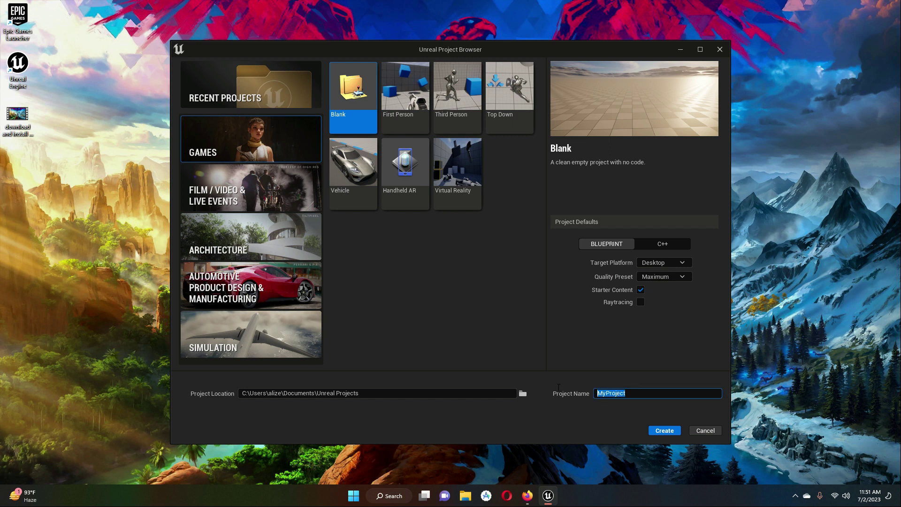
{"action": "type", "text": "FirstPersonShooterGame"}
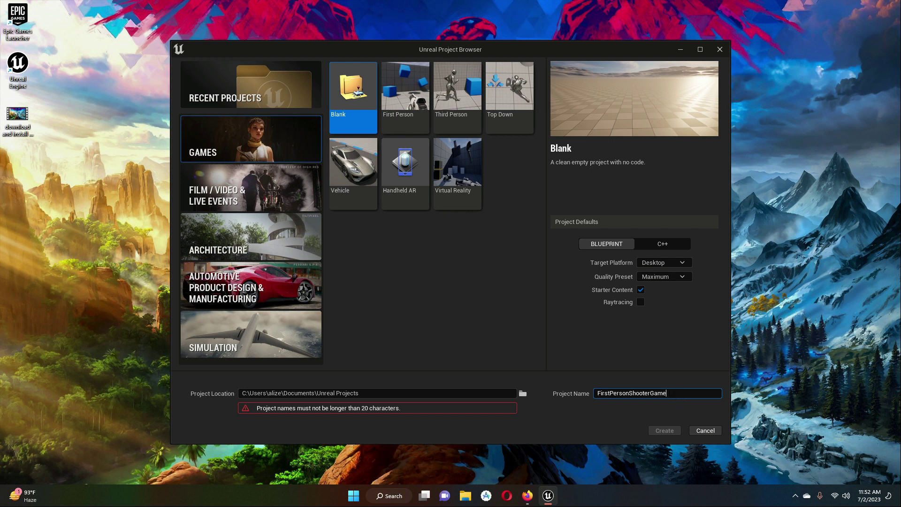
{"action": "left_click_drag", "start_coordinate": [667, 393], "coordinate": [590, 395]}
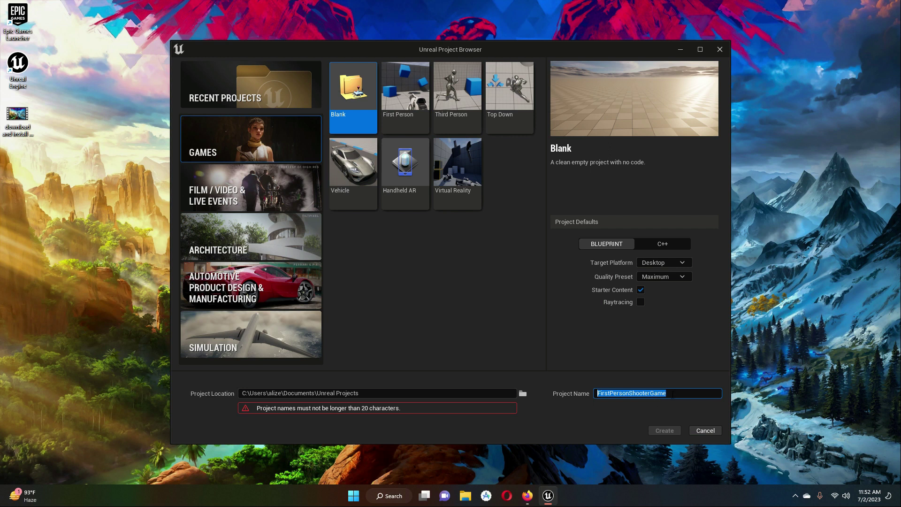
{"action": "left_click", "coordinate": [671, 394]}
{"action": "key", "text": "BackSpace"}
{"action": "key", "text": "BackSpace"}
{"action": "key", "text": "BackSpace"}
{"action": "key", "text": "BackSpace"}
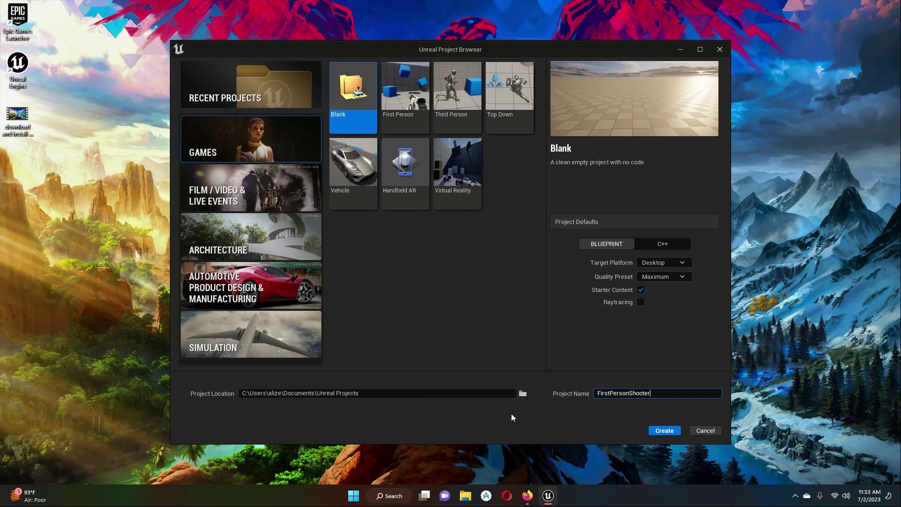
{"action": "left_click", "coordinate": [665, 431]}
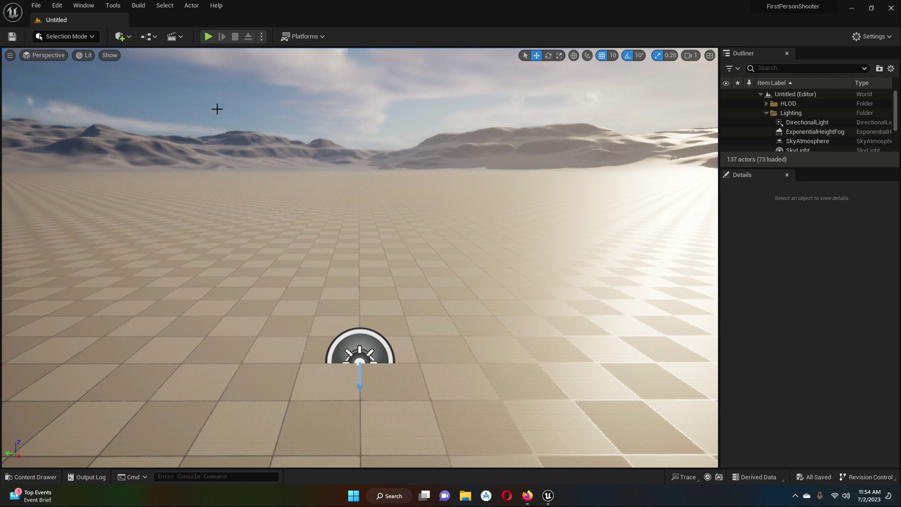
{"action": "left_click", "coordinate": [208, 36]}
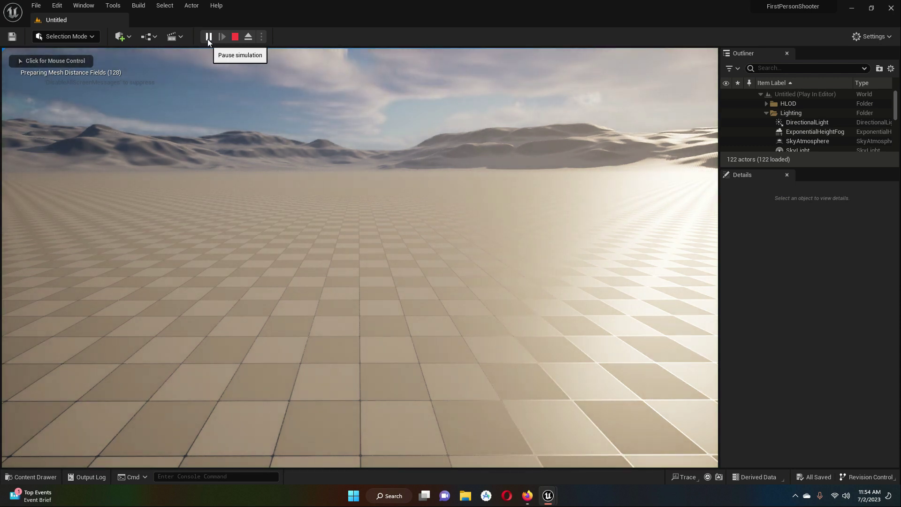
{"action": "left_click", "coordinate": [381, 220]}
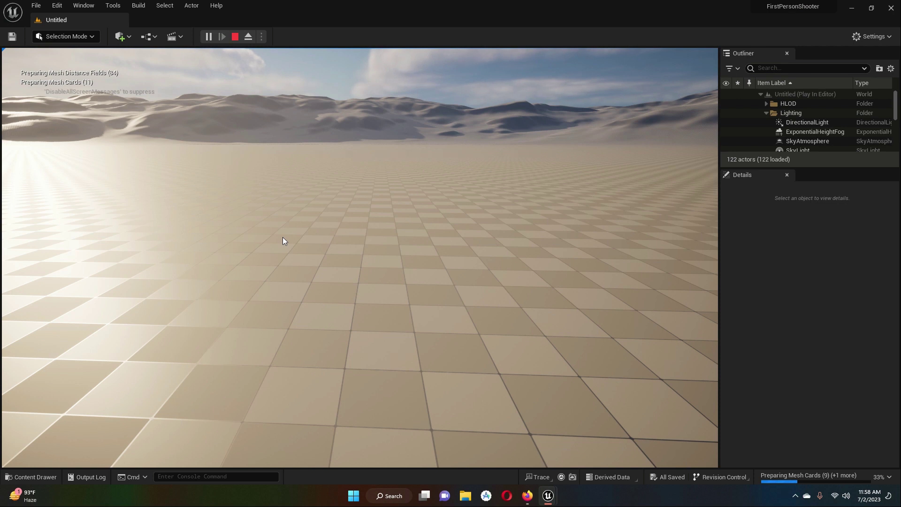
{"action": "key", "text": "shift+F1"}
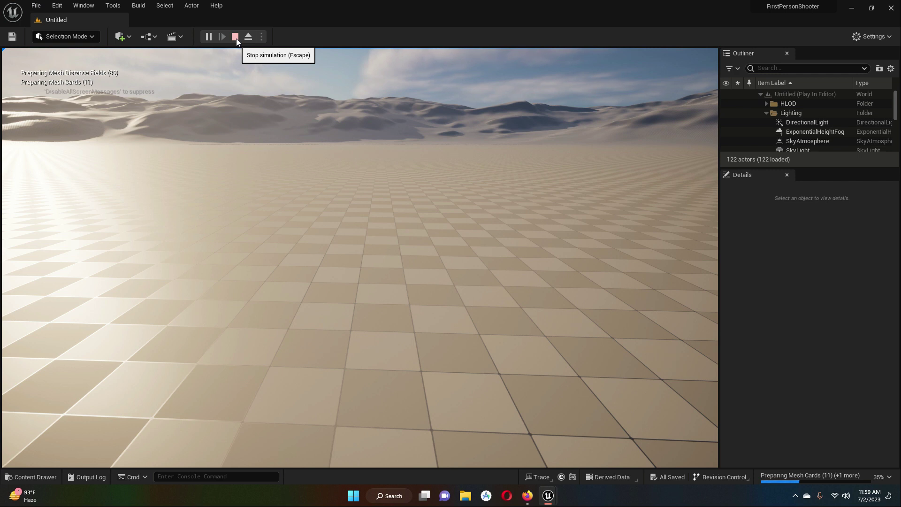
{"action": "left_click", "coordinate": [235, 37]}
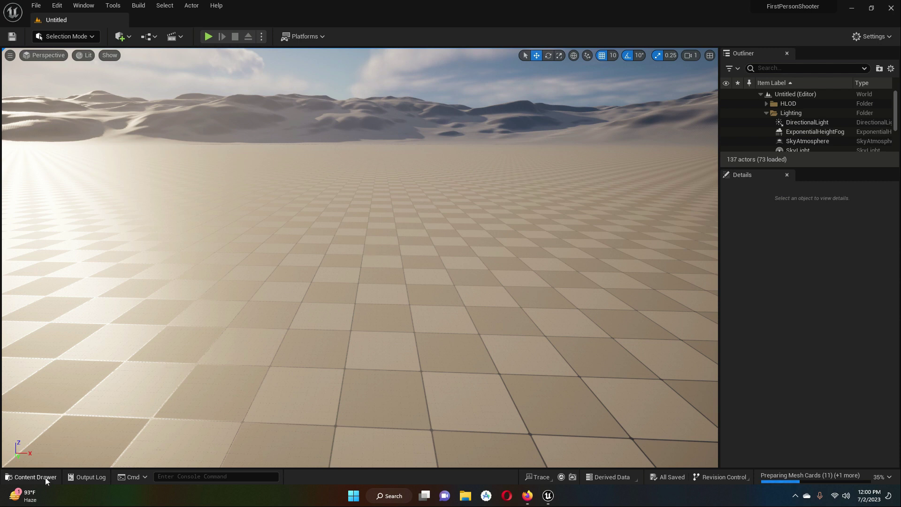
Add an FPSBluePrints folder under Content in the Content Drawer and open it
{"action": "left_click", "coordinate": [24, 477]}
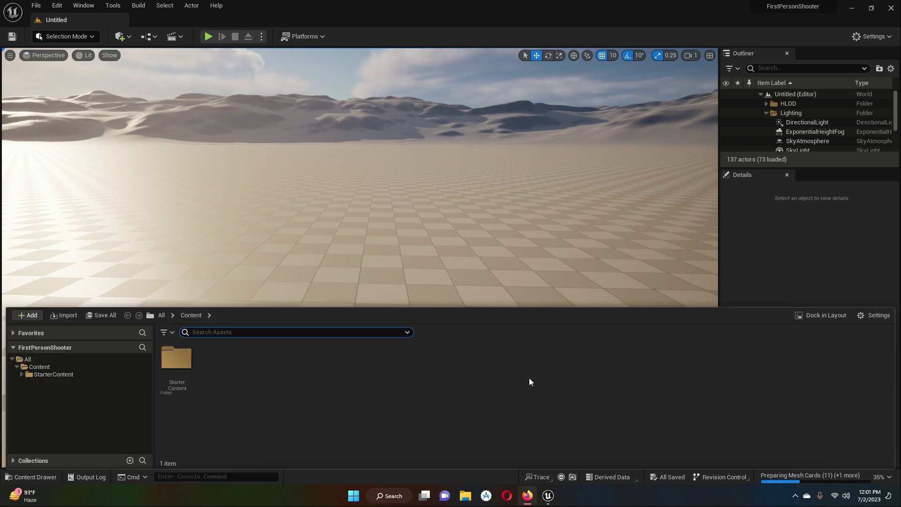
{"action": "left_click", "coordinate": [259, 397]}
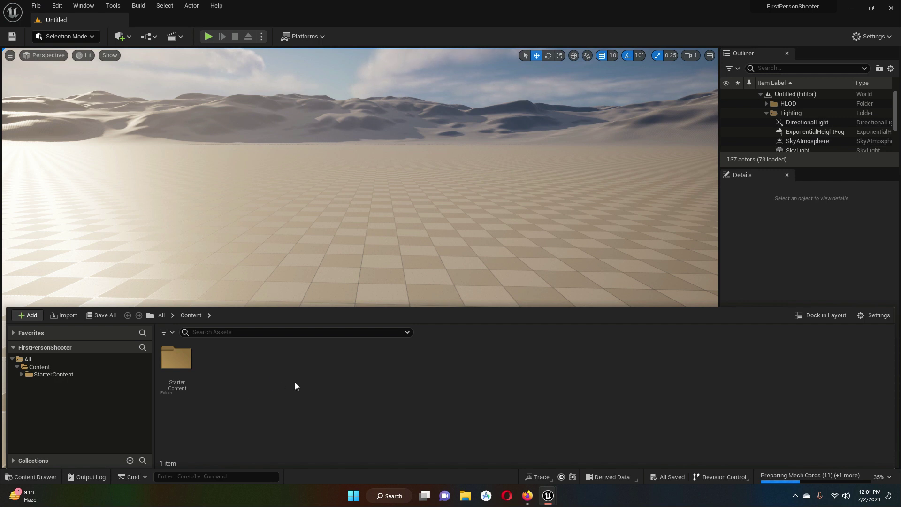
{"action": "right_click", "coordinate": [249, 368]}
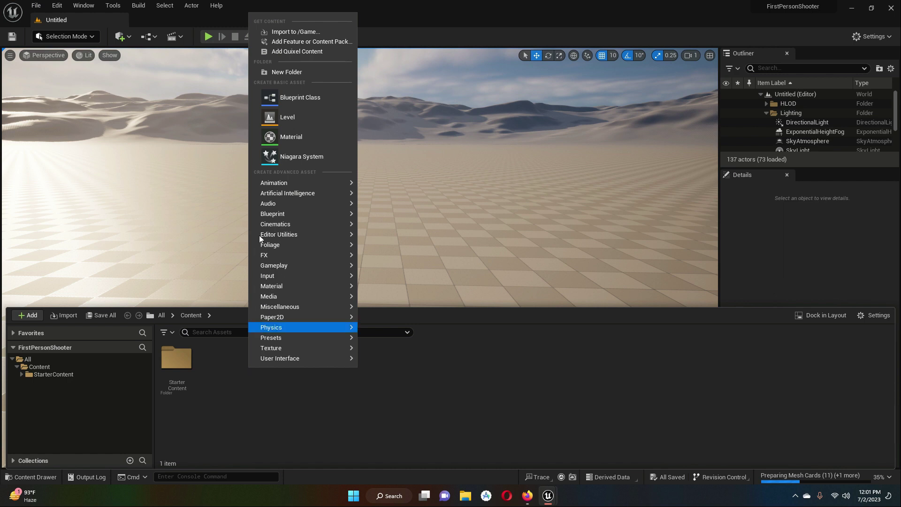
{"action": "left_click", "coordinate": [299, 72]}
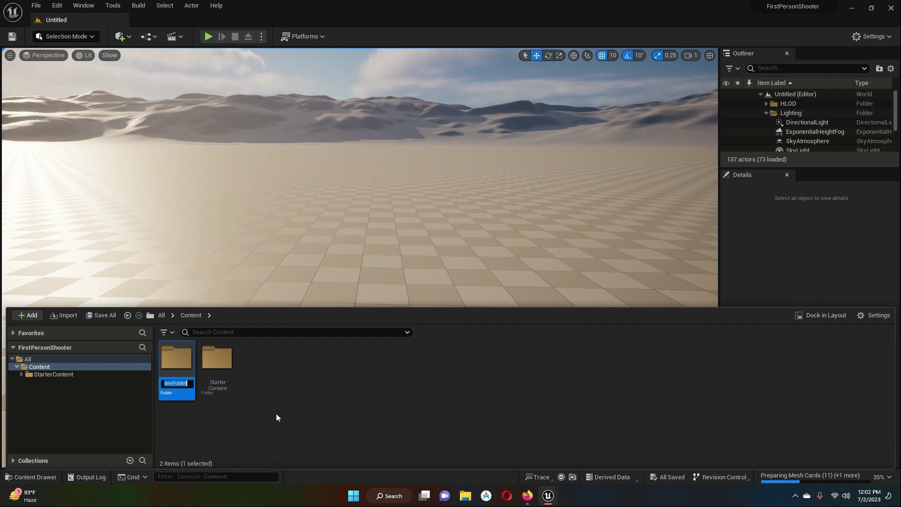
{"action": "type", "text": "F"}
{"action": "type", "text": "PS"}
{"action": "type", "text": "BluePrin"}
{"action": "type", "text": "ts"}
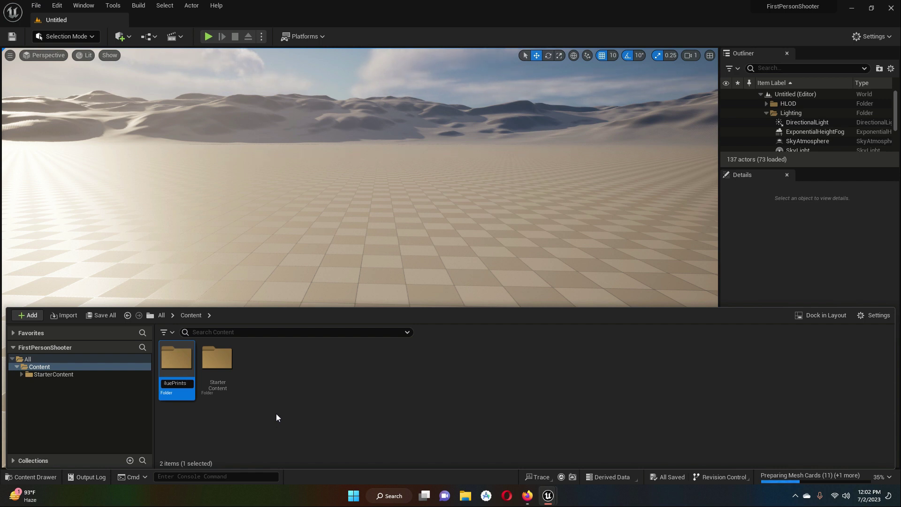
{"action": "key", "text": "Return"}
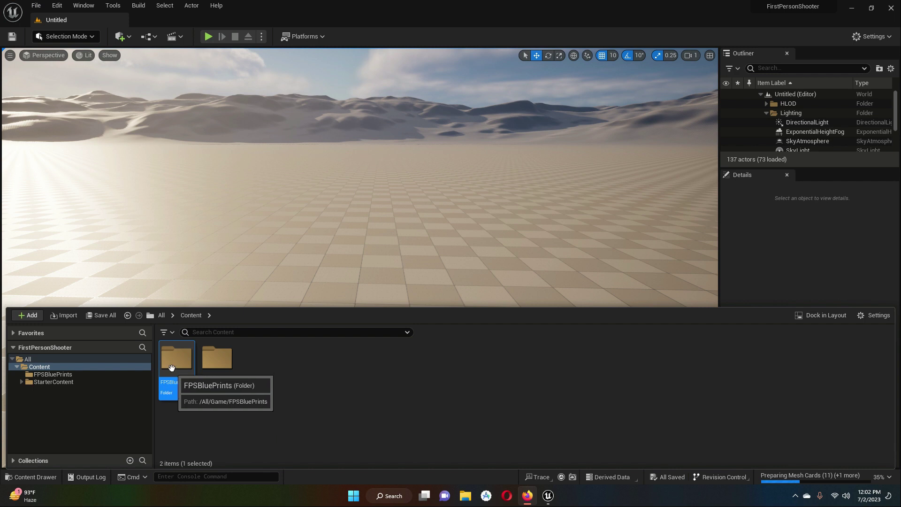
{"action": "double_click", "coordinate": [172, 392]}
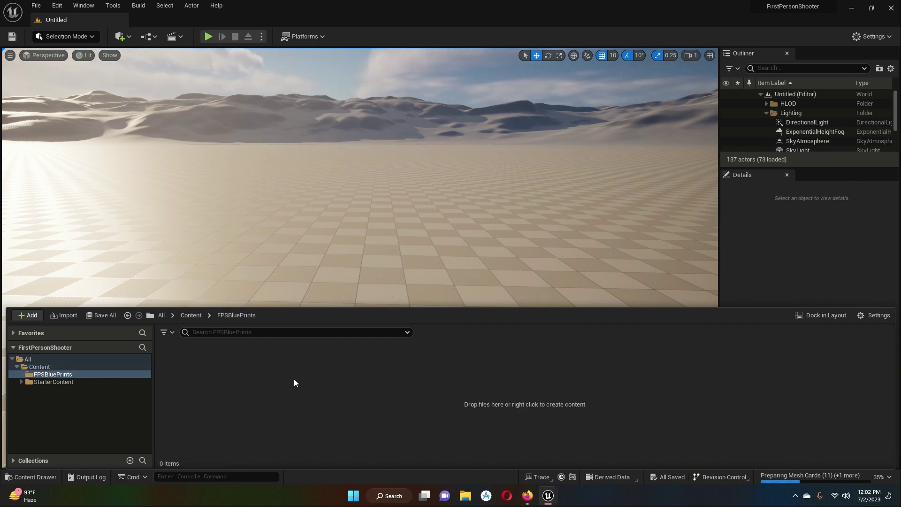
Create a Character-based Blueprint Class and rename it My_FPS_Character
{"action": "right_click", "coordinate": [250, 374]}
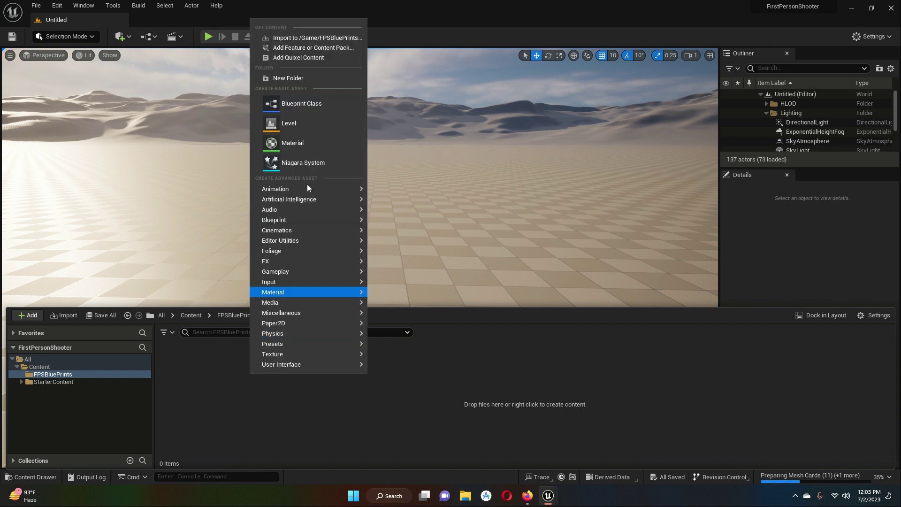
{"action": "left_click", "coordinate": [317, 104]}
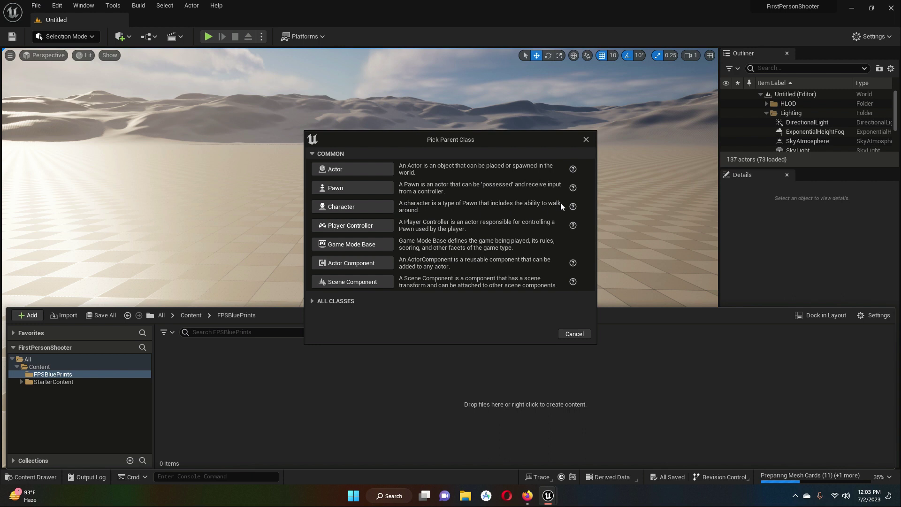
{"action": "left_click", "coordinate": [342, 206]}
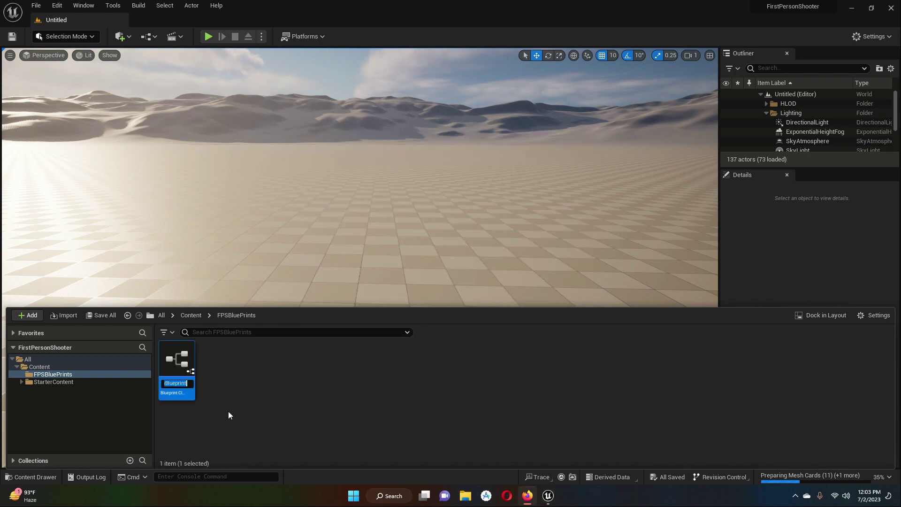
{"action": "key", "text": "Return"}
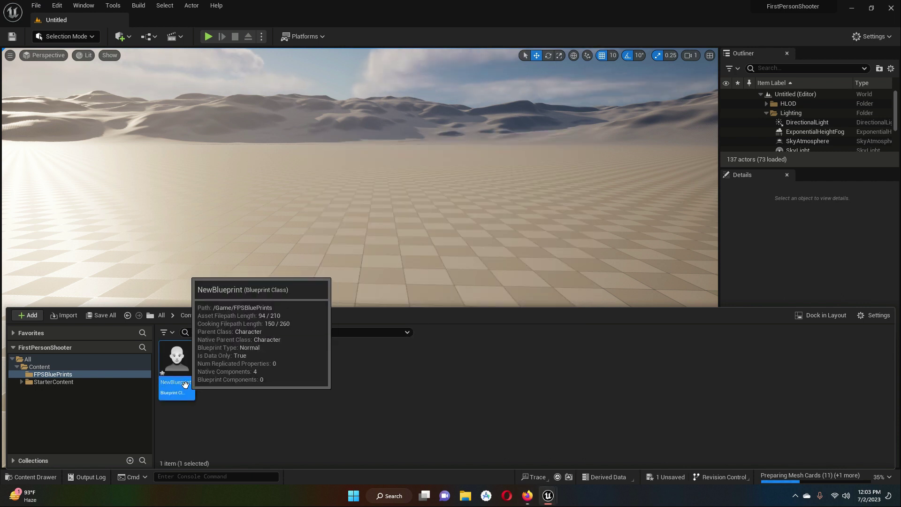
{"action": "right_click", "coordinate": [186, 383]}
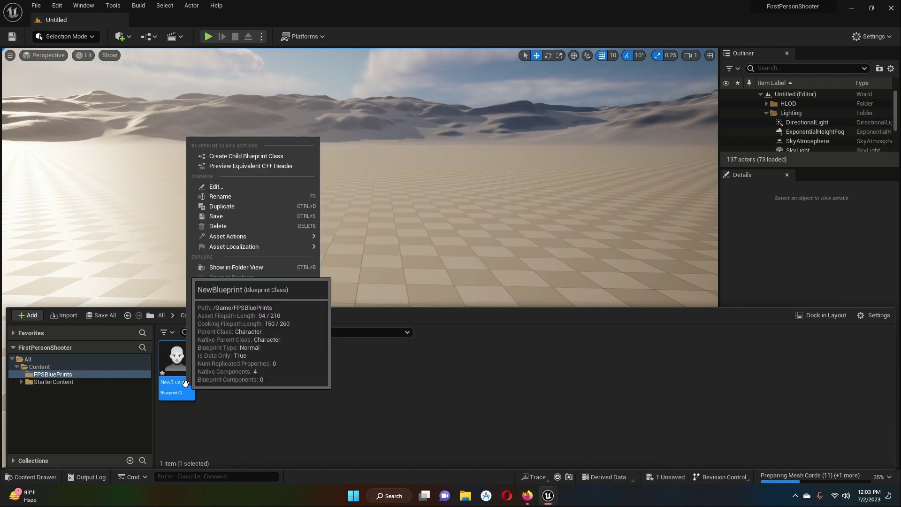
{"action": "left_click", "coordinate": [243, 197]}
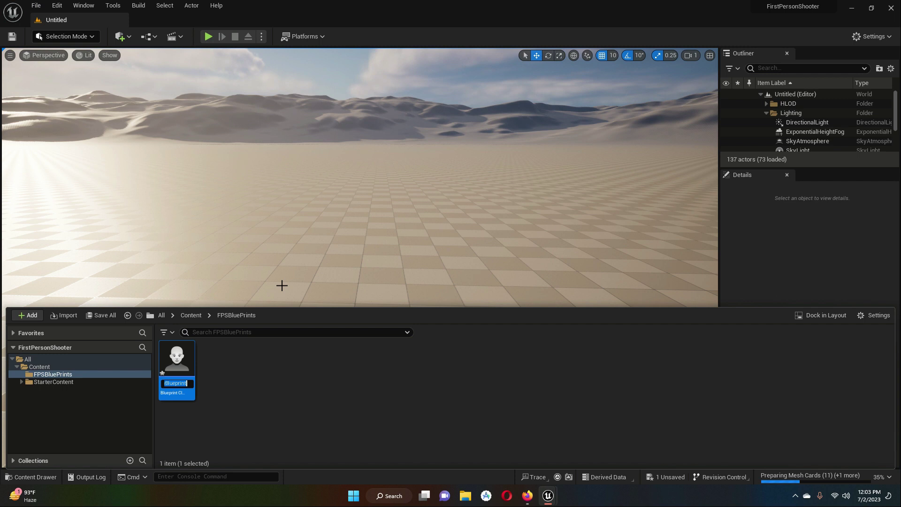
{"action": "type", "text": "My_FP"}
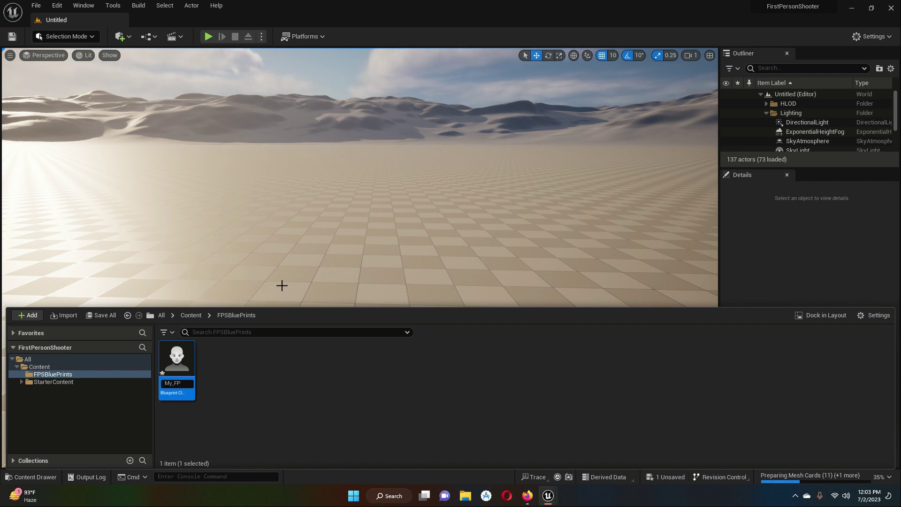
{"action": "type", "text": "S_CH"}
{"action": "type", "text": "aracte"}
{"action": "type", "text": "r"}
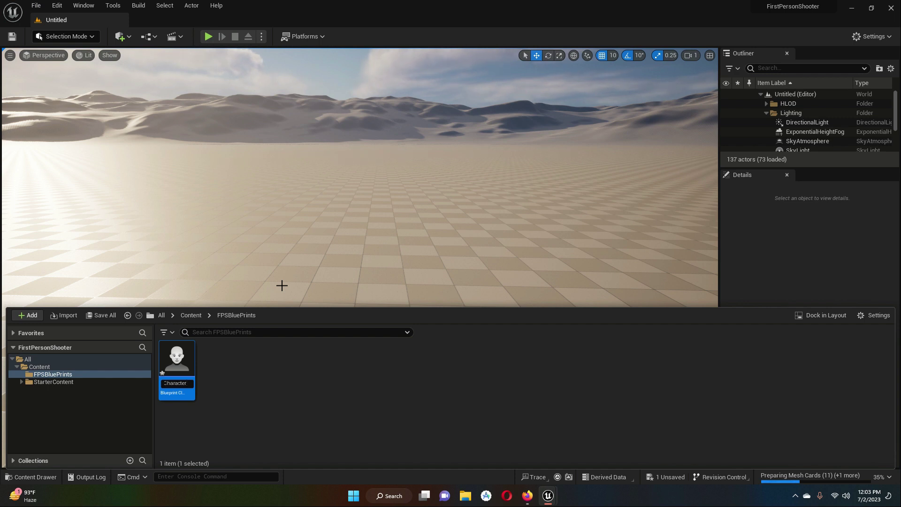
{"action": "key", "text": "Return"}
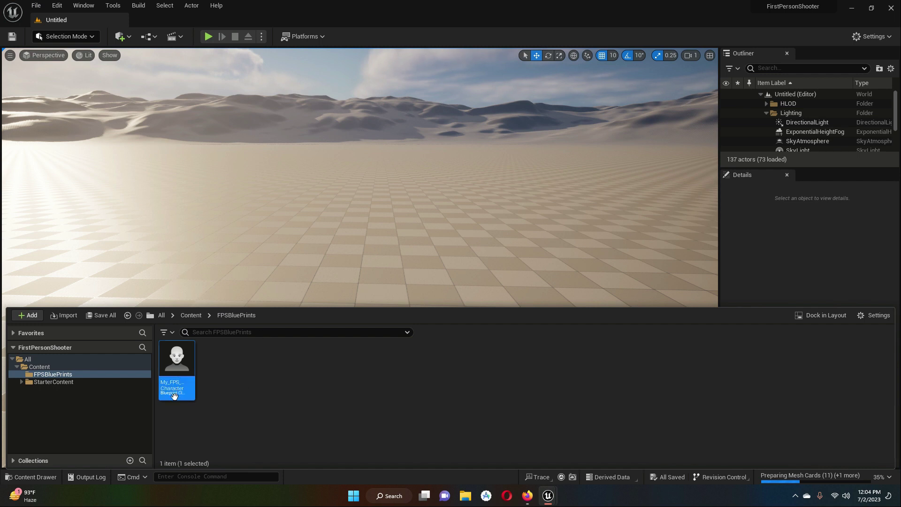
Create a Player Controller-based Blueprint Class named My_FPS_PlayerController
{"action": "right_click", "coordinate": [254, 378]}
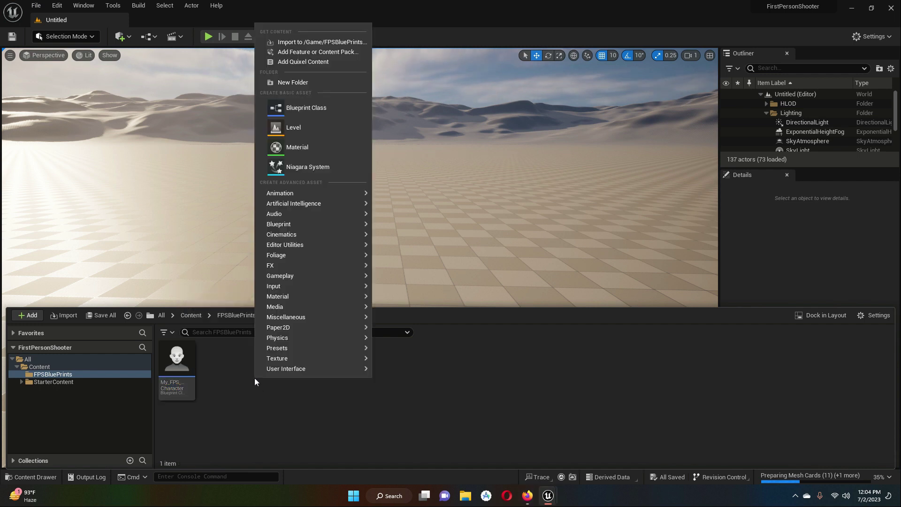
{"action": "left_click", "coordinate": [316, 107]}
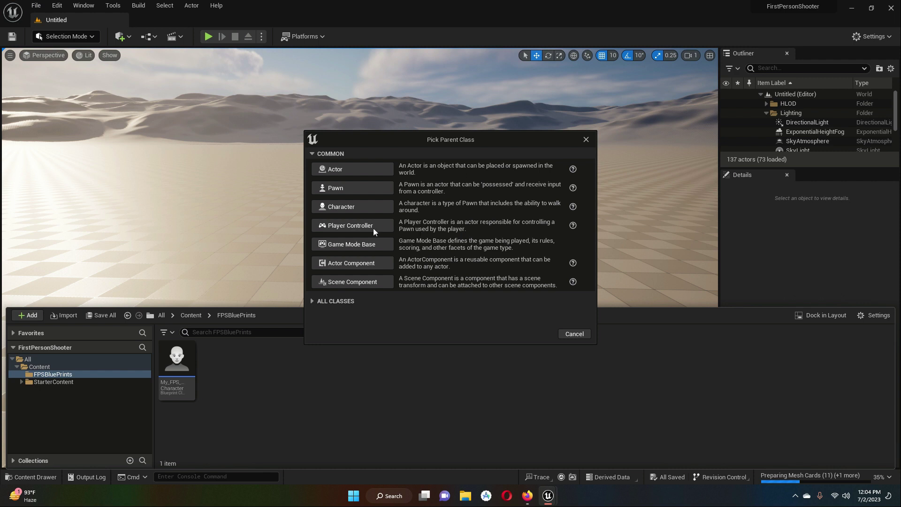
{"action": "left_click", "coordinate": [334, 227]}
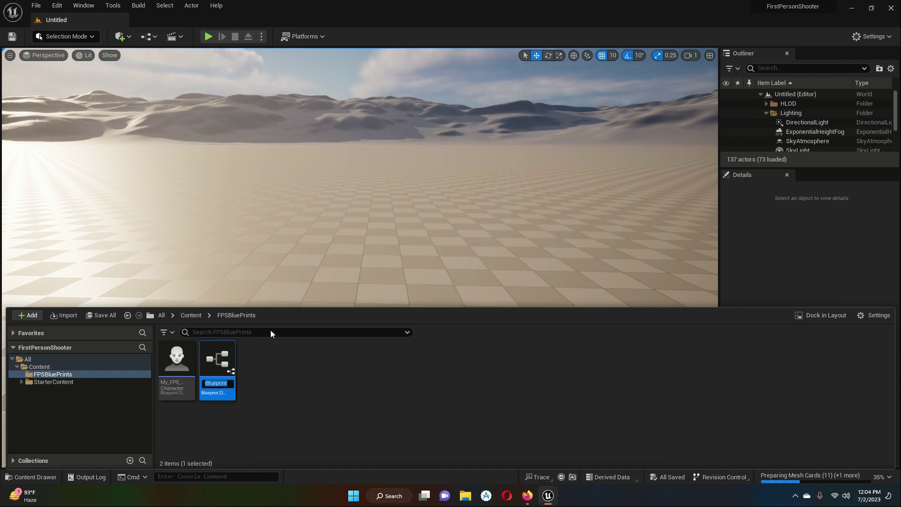
{"action": "type", "text": "My_"}
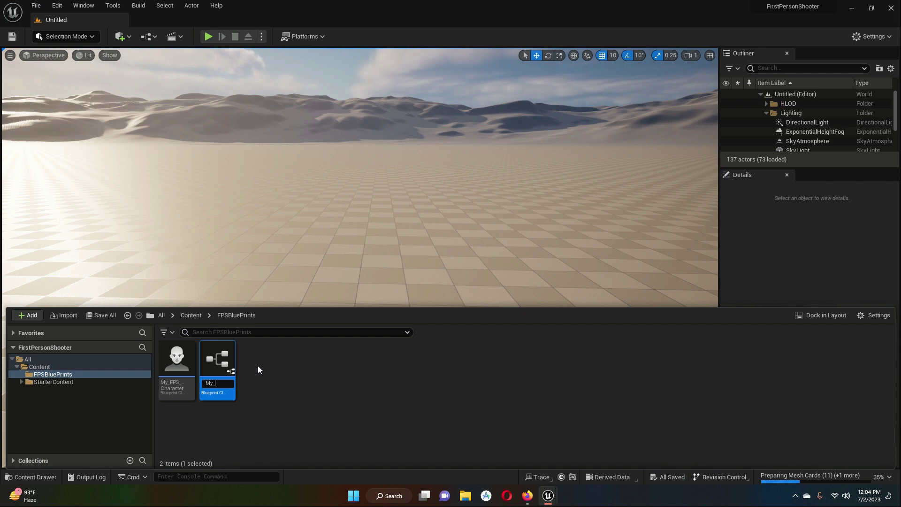
{"action": "type", "text": "FPS"}
{"action": "type", "text": "_Player"}
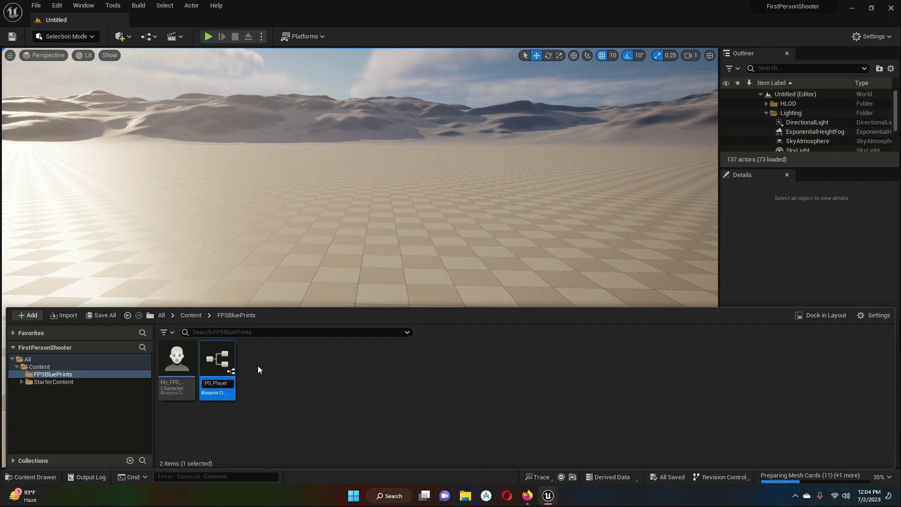
{"action": "type", "text": "Controller"}
{"action": "key", "text": "Return"}
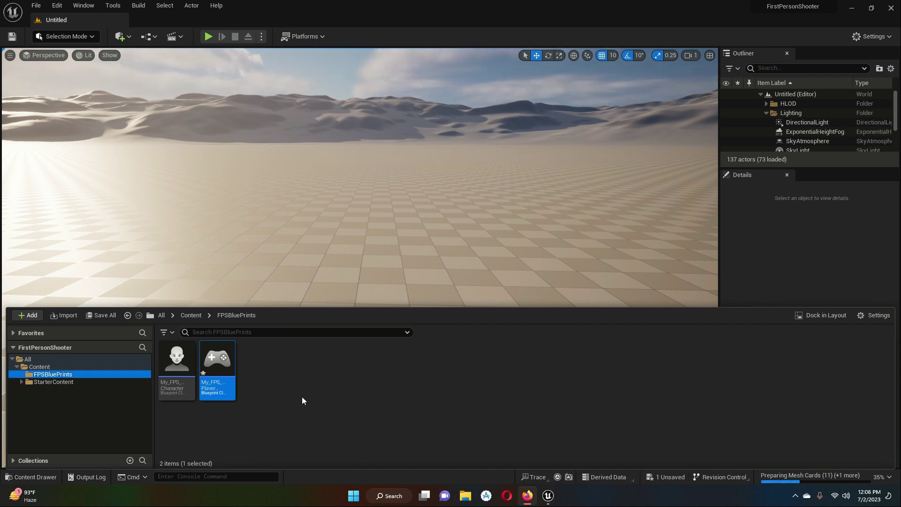
{"action": "right_click", "coordinate": [302, 396]}
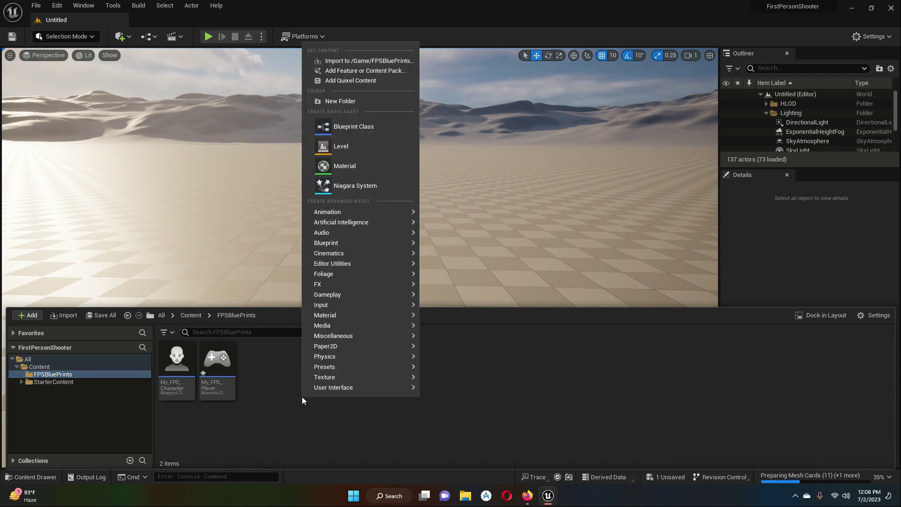
Create a GameInstance-based blueprint, found by searching 'gameins', named My_FPS_GameInstance
{"action": "left_click", "coordinate": [365, 128]}
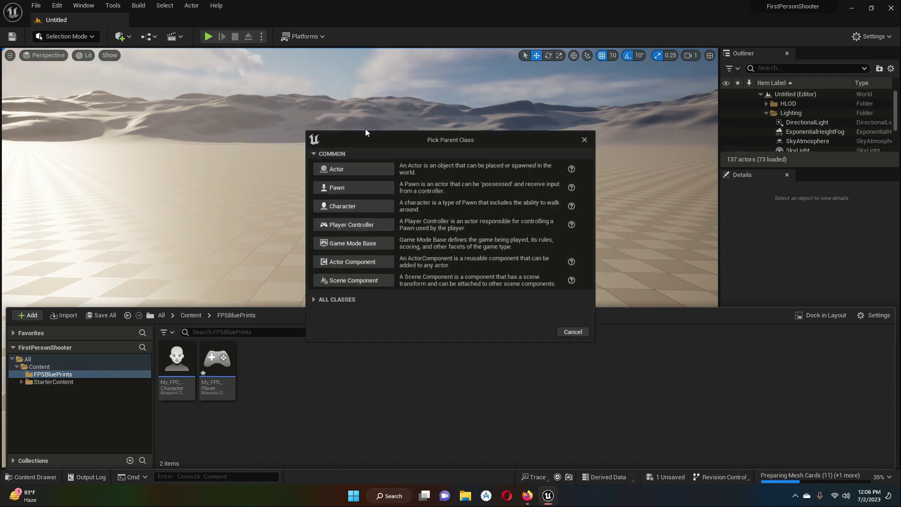
{"action": "left_click", "coordinate": [311, 301]}
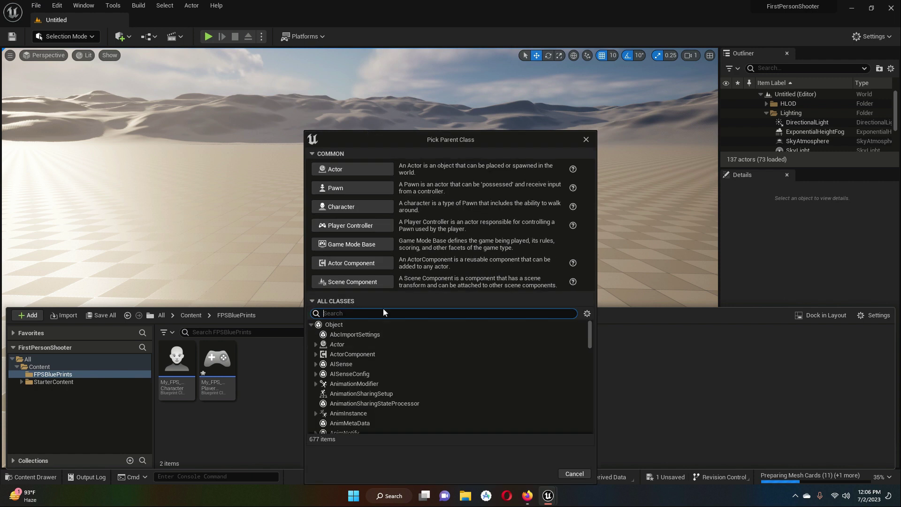
{"action": "type", "text": "game"}
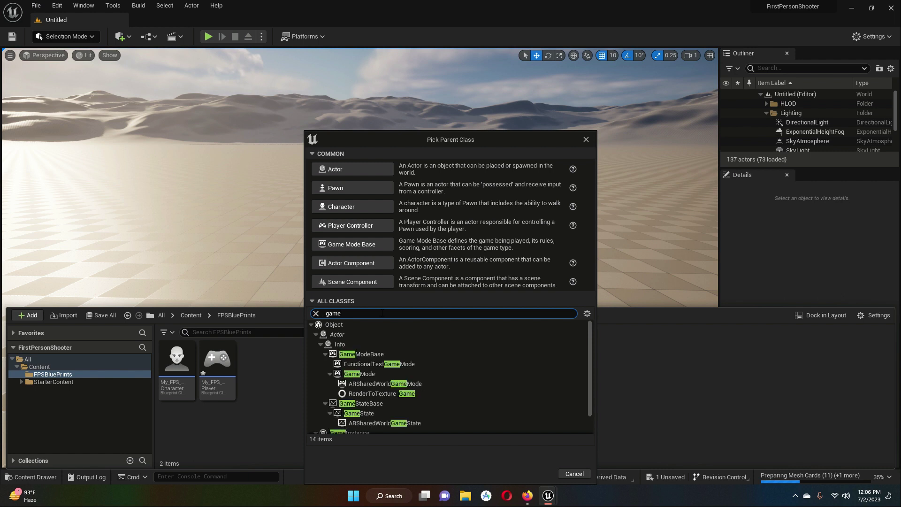
{"action": "type", "text": "ins"}
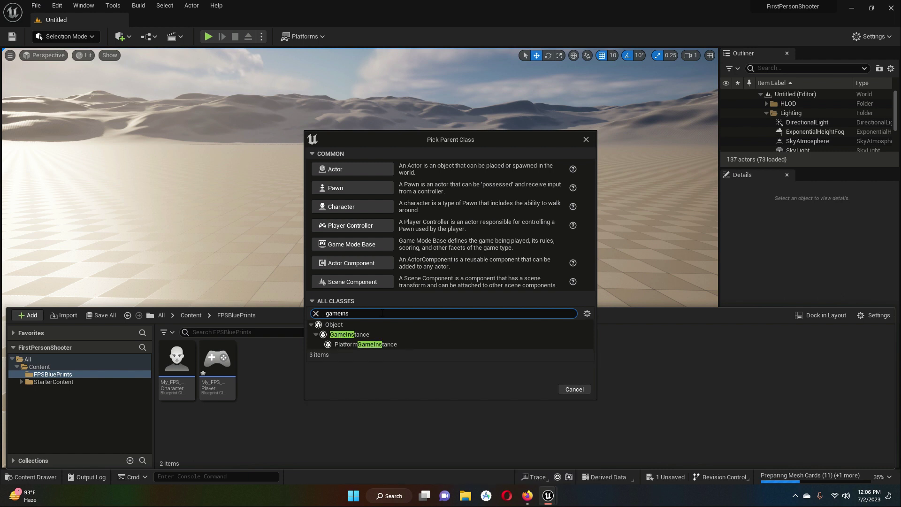
{"action": "left_click", "coordinate": [361, 335]}
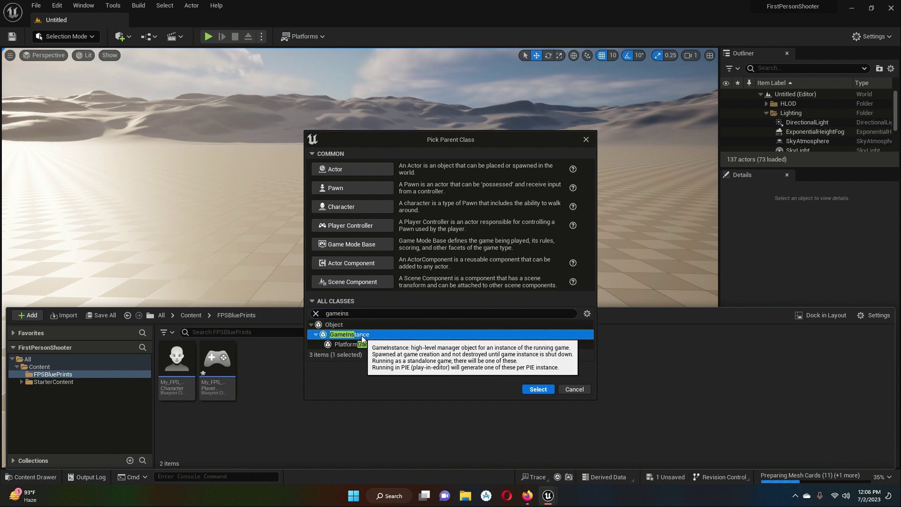
{"action": "left_click", "coordinate": [538, 389]}
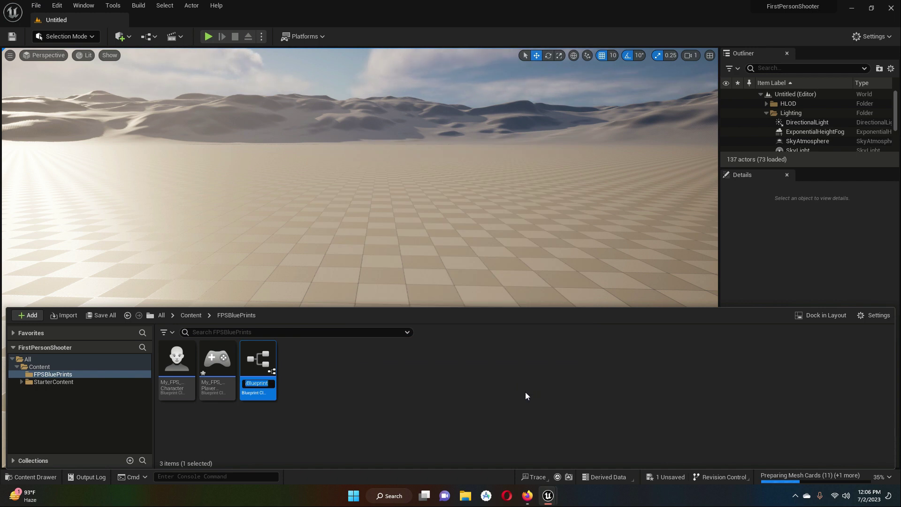
{"action": "type", "text": "M"}
{"action": "type", "text": "y_FPS"}
{"action": "type", "text": "_Game"}
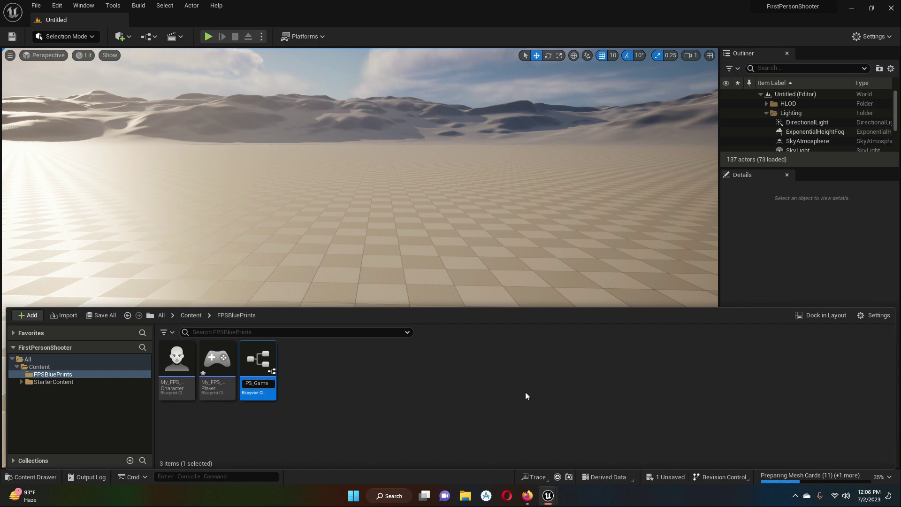
{"action": "type", "text": "Instance"}
{"action": "key", "text": "Return"}
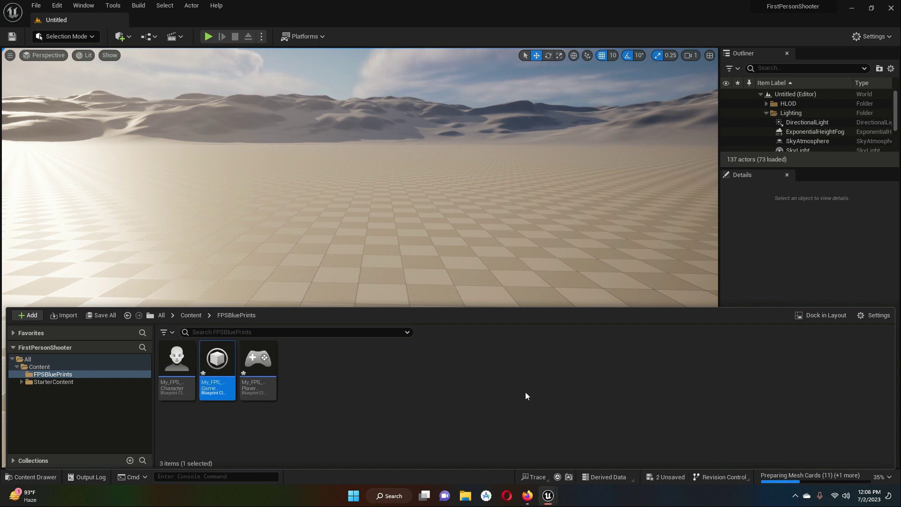
Set Game Instance Class to My_FPS_GameInstance under Maps & Modes, then close Project Settings
{"action": "left_click", "coordinate": [444, 394]}
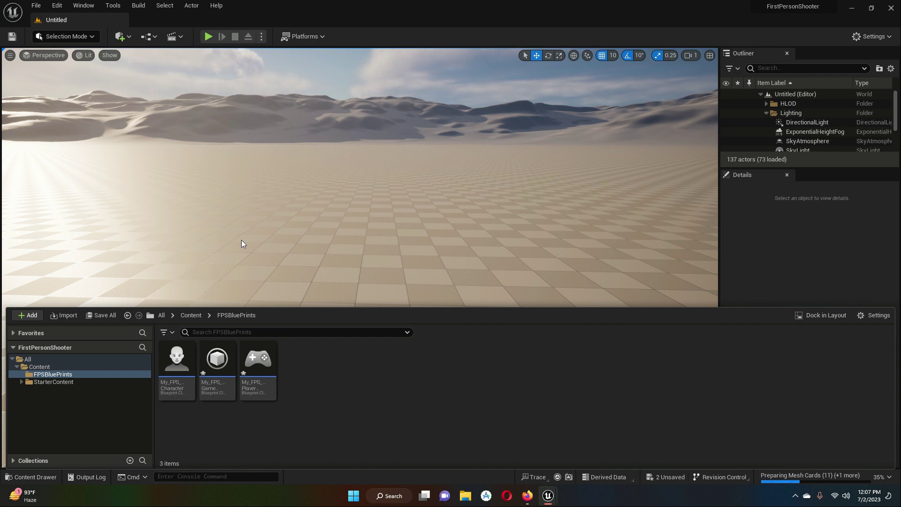
{"action": "left_click", "coordinate": [57, 6]}
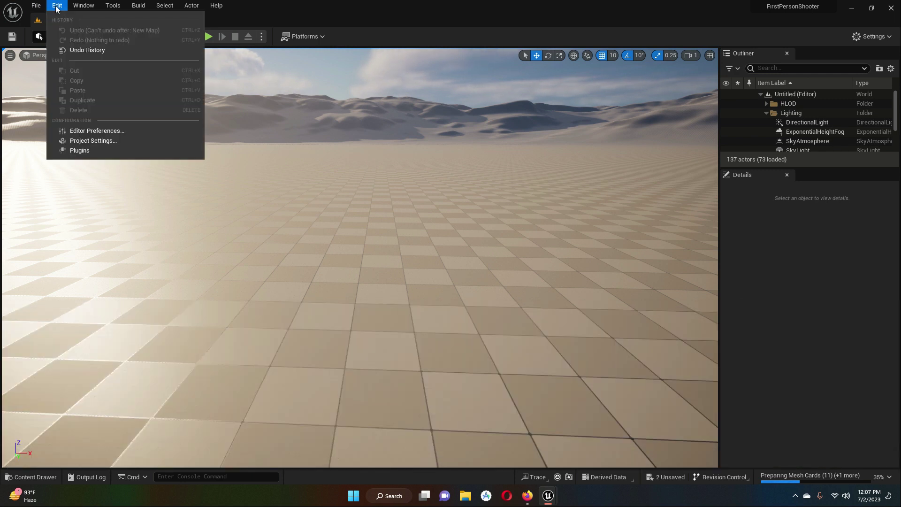
{"action": "left_click", "coordinate": [97, 141]}
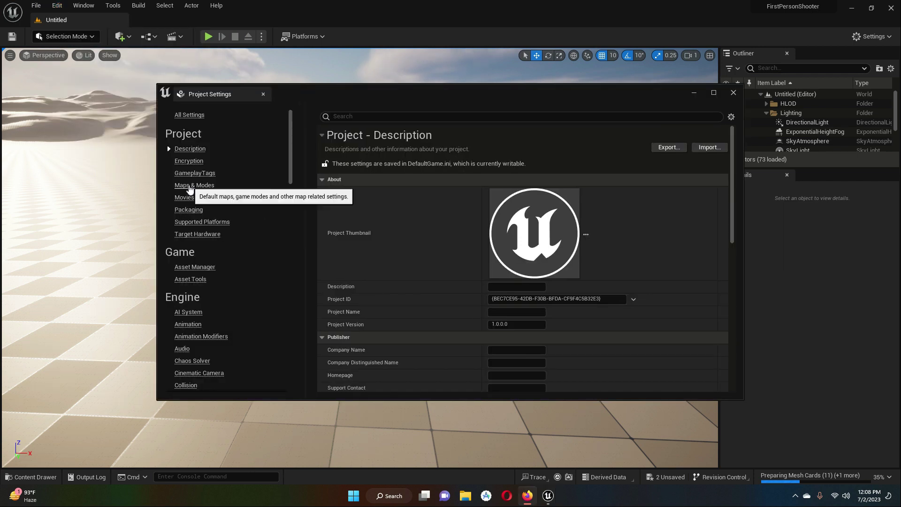
{"action": "left_click", "coordinate": [192, 186]}
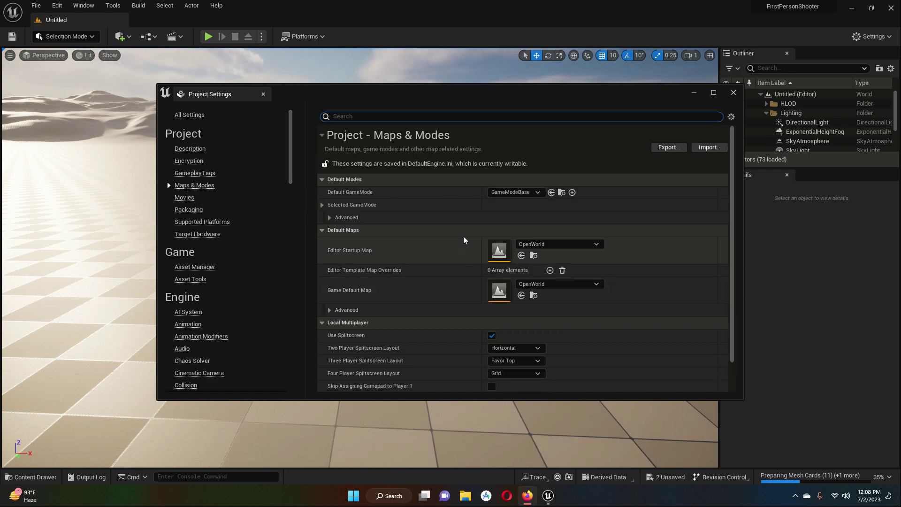
{"action": "scroll", "coordinate": [471, 288], "scroll_direction": "down", "scroll_amount": 1}
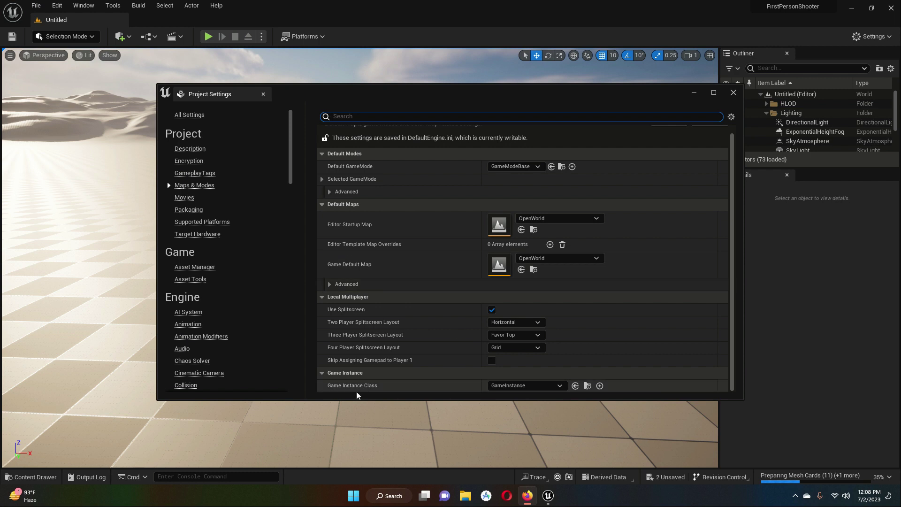
{"action": "left_click", "coordinate": [549, 388]}
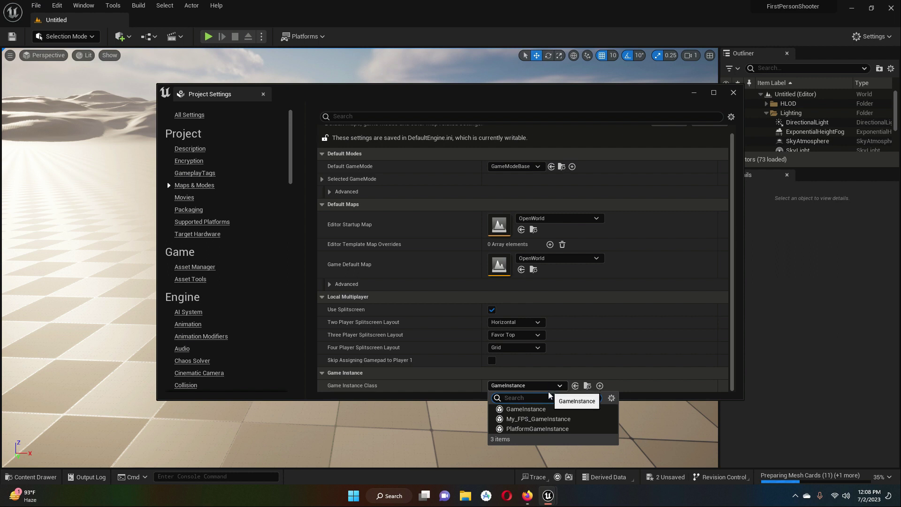
{"action": "left_click", "coordinate": [552, 421]}
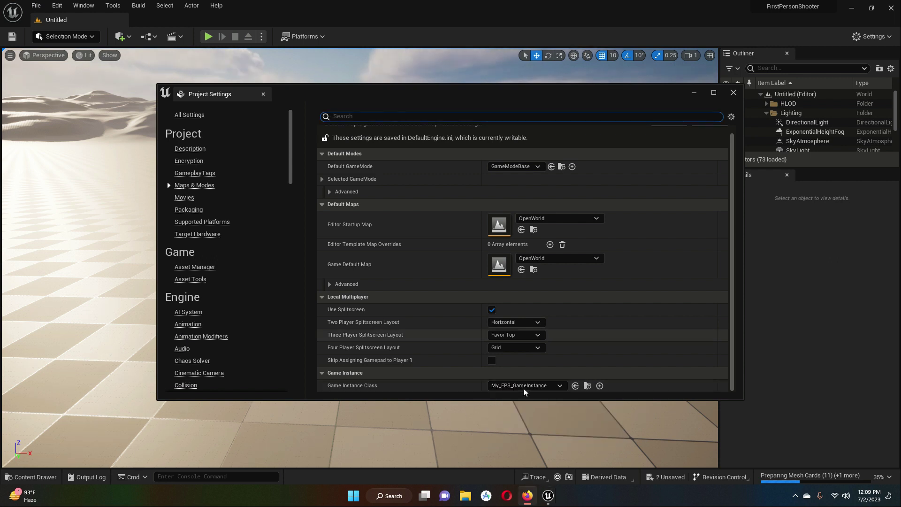
{"action": "left_click", "coordinate": [734, 93]}
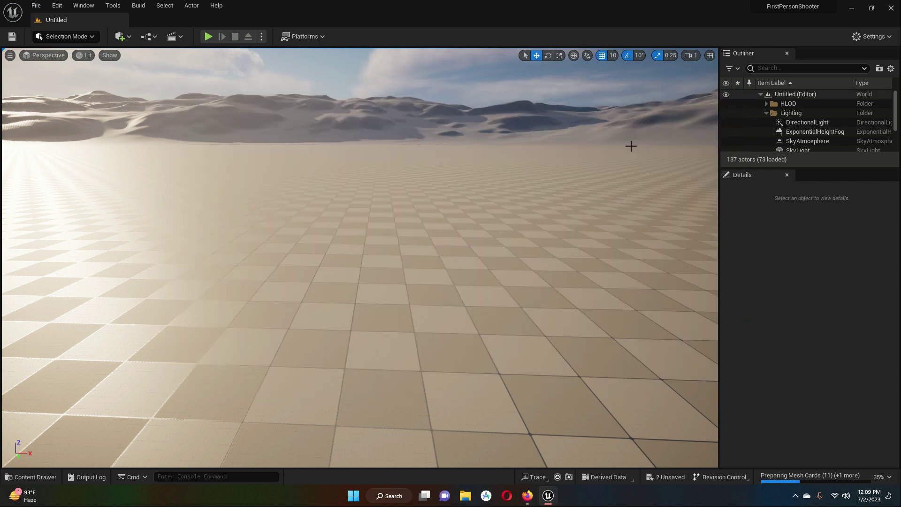
Create a Game Mode Base blueprint in FPSBluePrints and rename it My_FPS_GameMode
{"action": "left_click", "coordinate": [29, 478]}
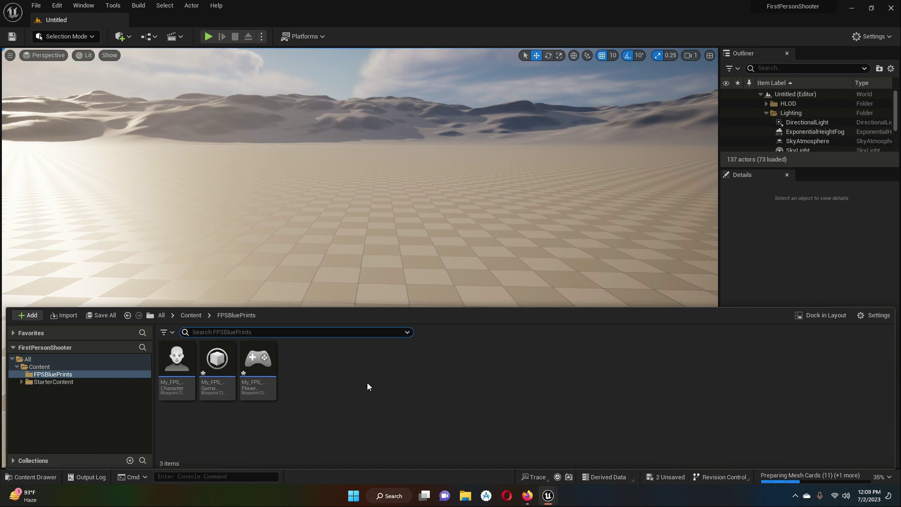
{"action": "right_click", "coordinate": [338, 372]}
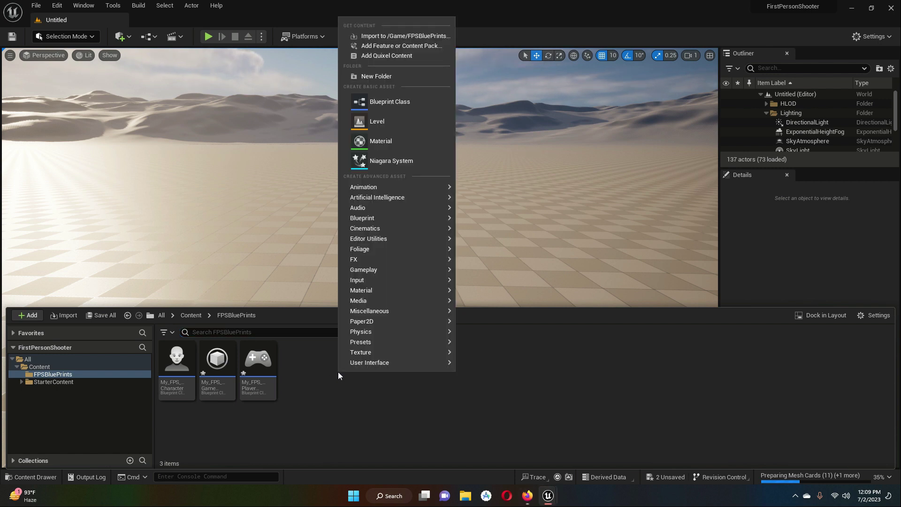
{"action": "left_click", "coordinate": [418, 103]}
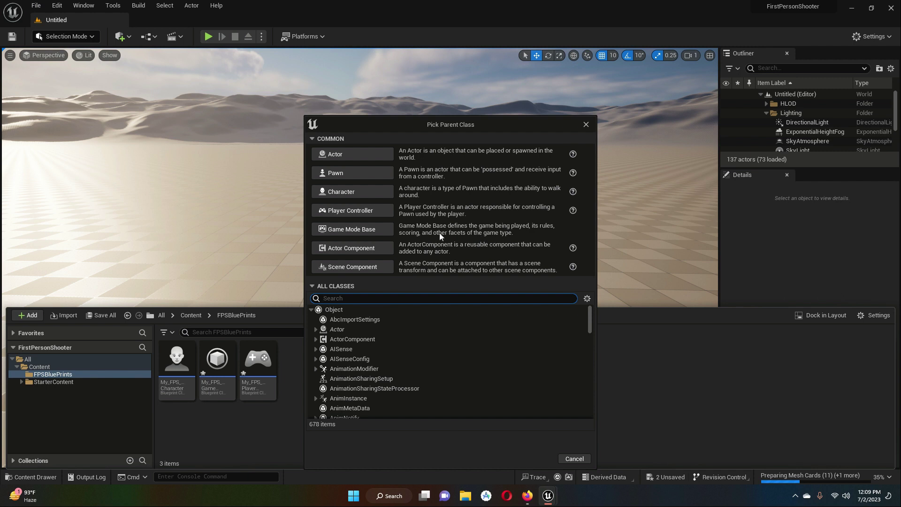
{"action": "left_click", "coordinate": [350, 232]}
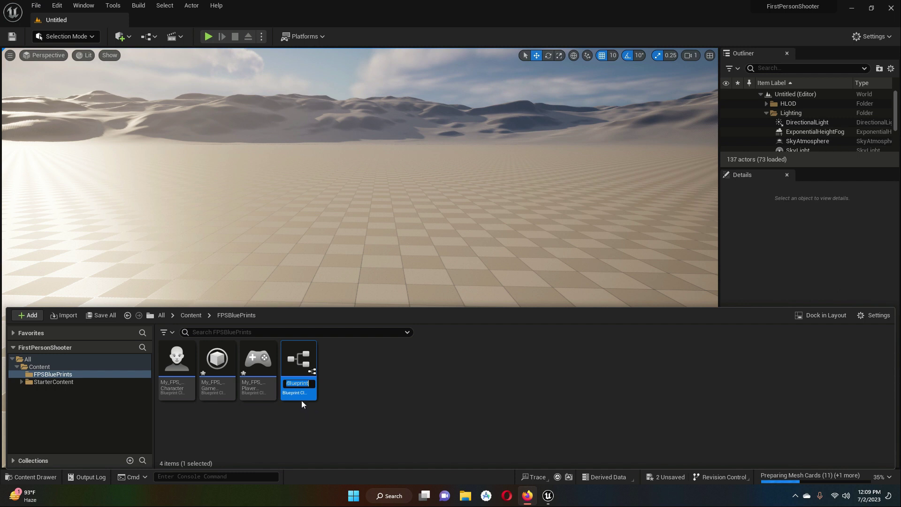
{"action": "key", "text": "Return"}
{"action": "right_click", "coordinate": [306, 378]}
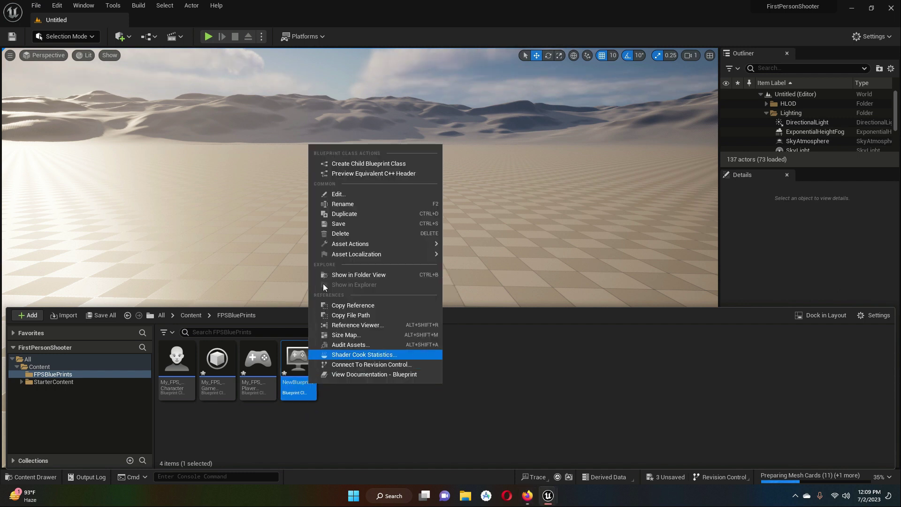
{"action": "left_click", "coordinate": [347, 203]}
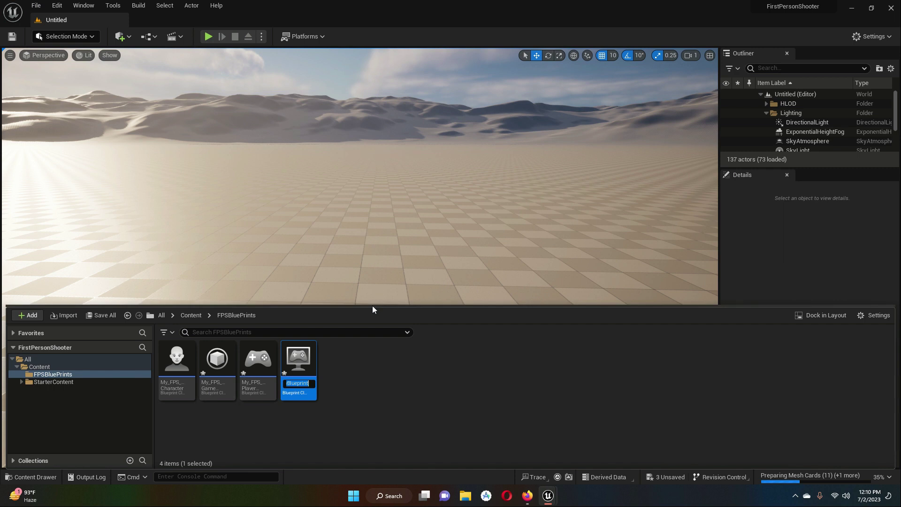
{"action": "type", "text": "My"}
{"action": "type", "text": "_"}
{"action": "type", "text": "FPS"}
{"action": "type", "text": "_...GameMod"}
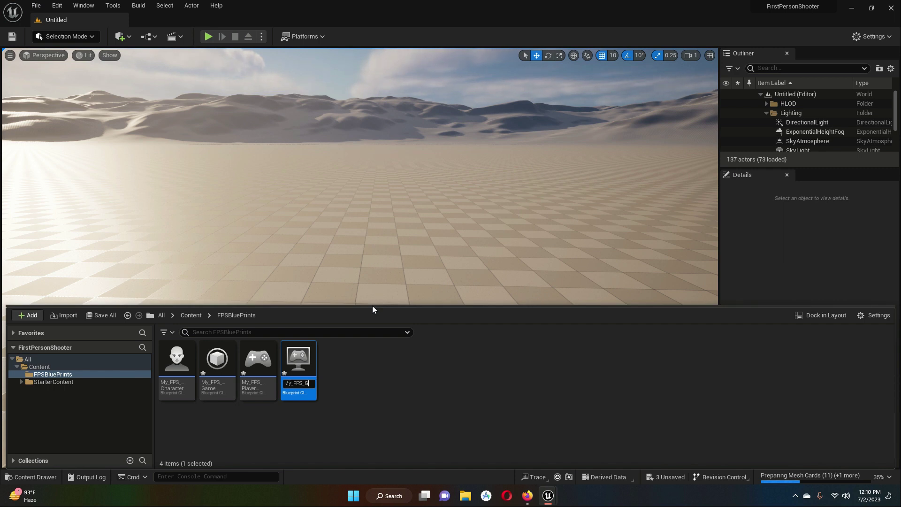
{"action": "type", "text": "eMode"}
{"action": "key", "text": "Return"}
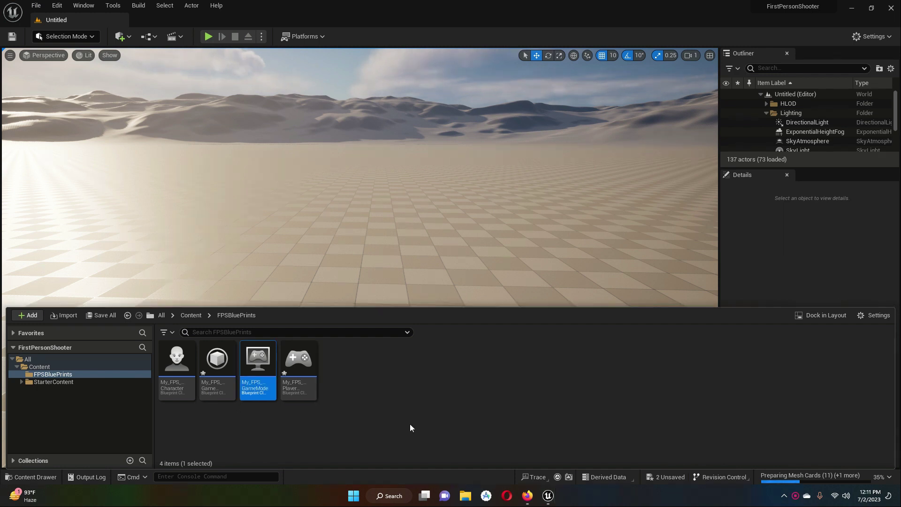
Set Default GameMode to My_FPS_GameMode under Maps & Modes and return to FPSBluePrints
{"action": "left_click", "coordinate": [221, 164]}
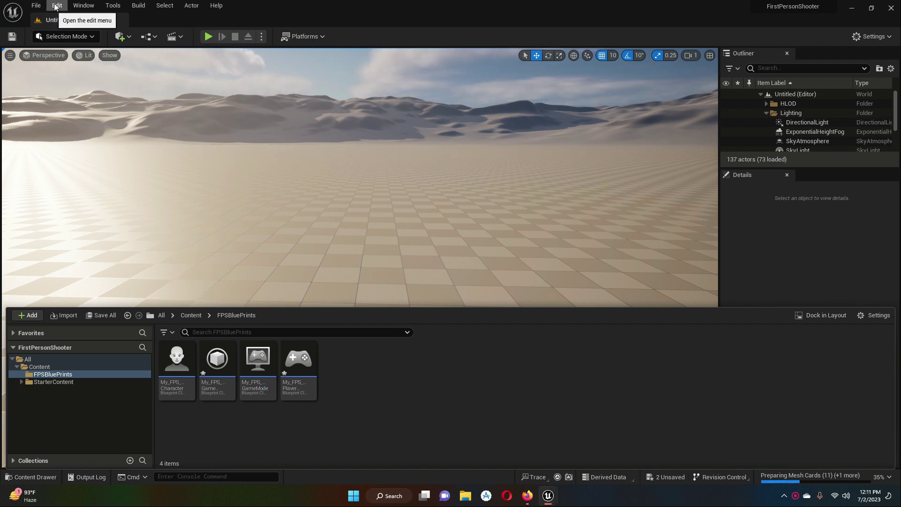
{"action": "left_click", "coordinate": [57, 5]}
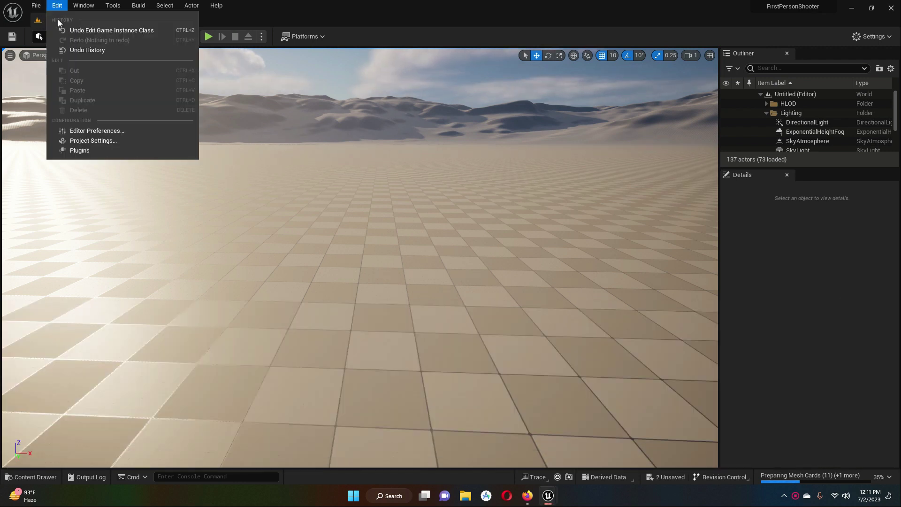
{"action": "left_click", "coordinate": [94, 143]}
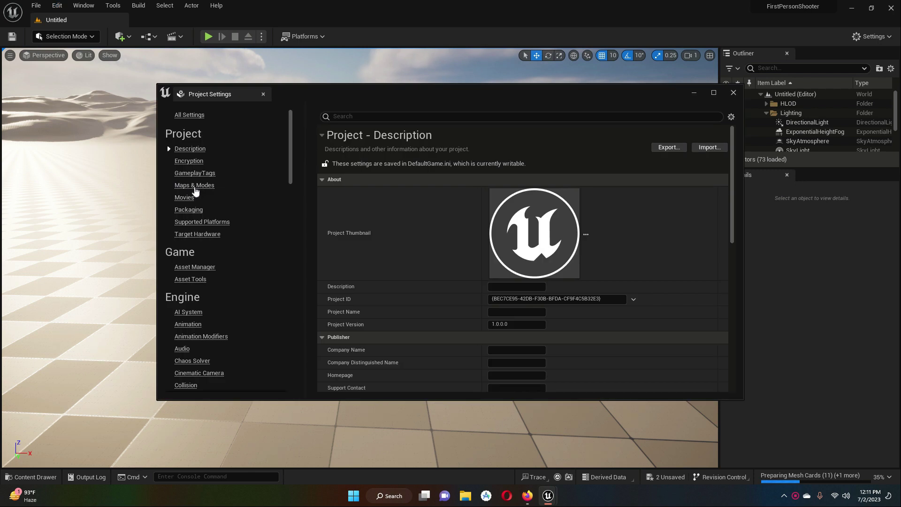
{"action": "left_click", "coordinate": [194, 185]}
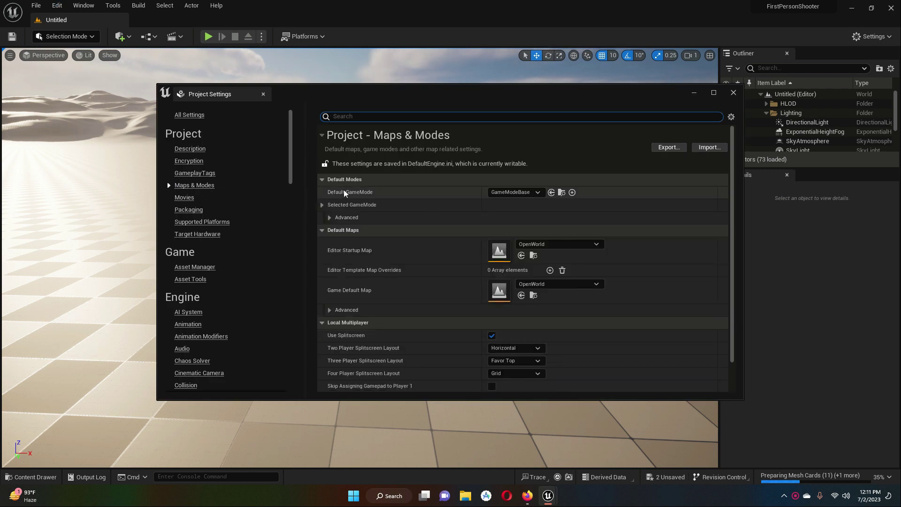
{"action": "left_click", "coordinate": [533, 195]}
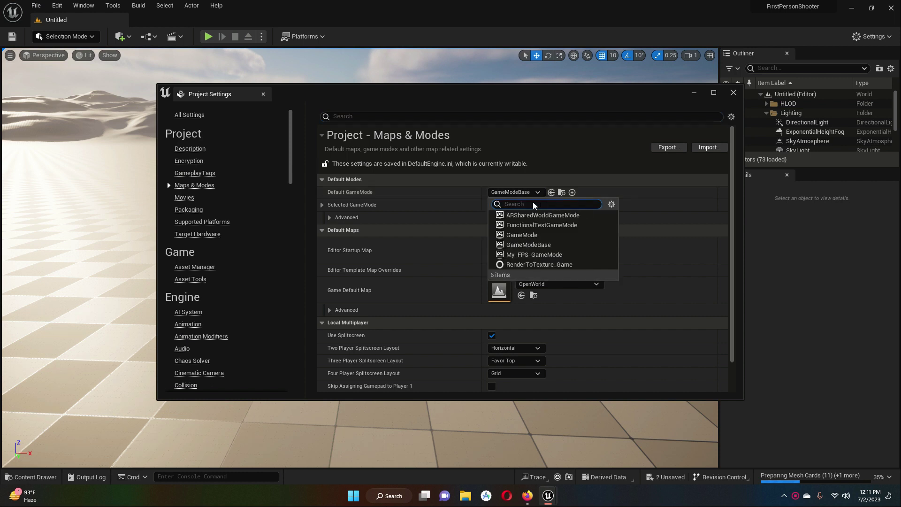
{"action": "left_click", "coordinate": [540, 255]}
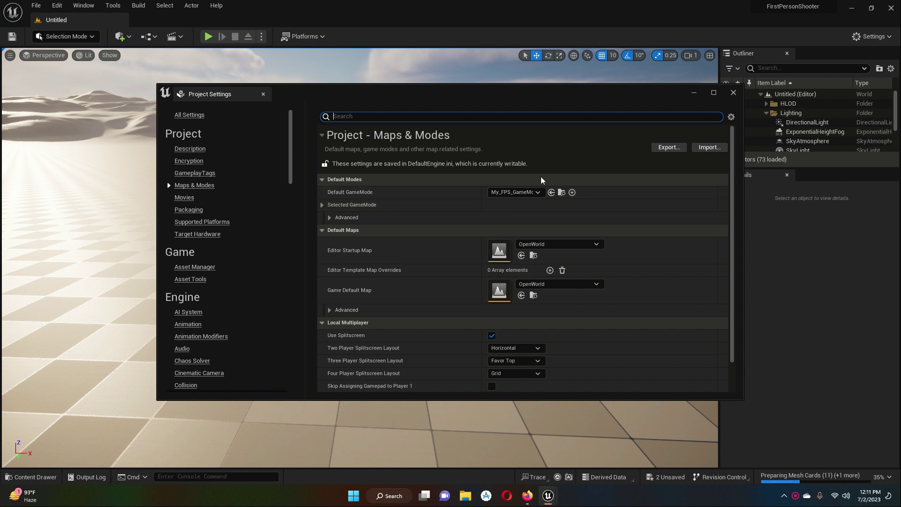
{"action": "left_click", "coordinate": [734, 93]}
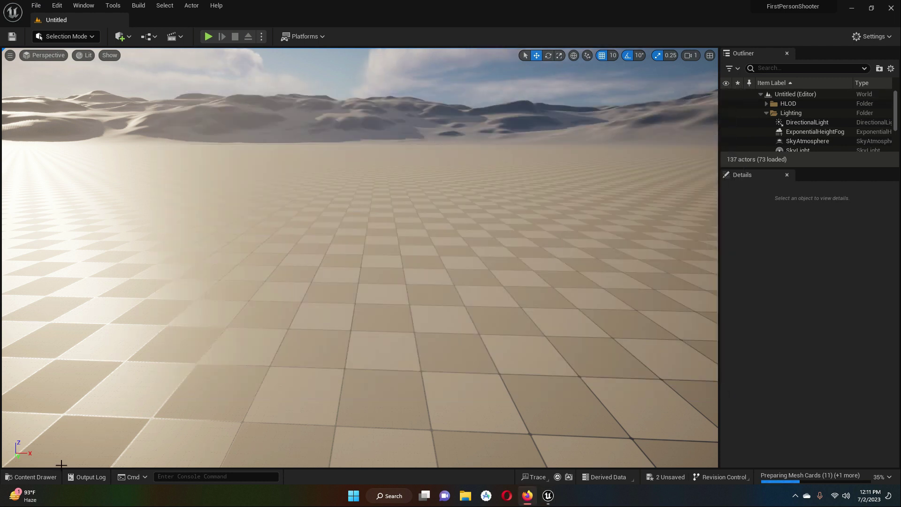
{"action": "left_click", "coordinate": [36, 476]}
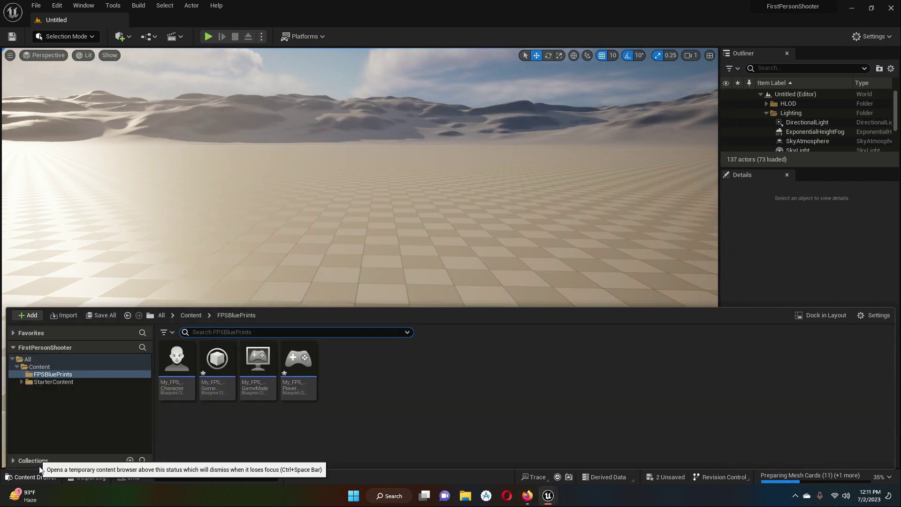
Create a GameStateBase blueprint via a 'gamestate' search and rename it My_FPS_GameState
{"action": "right_click", "coordinate": [403, 384]}
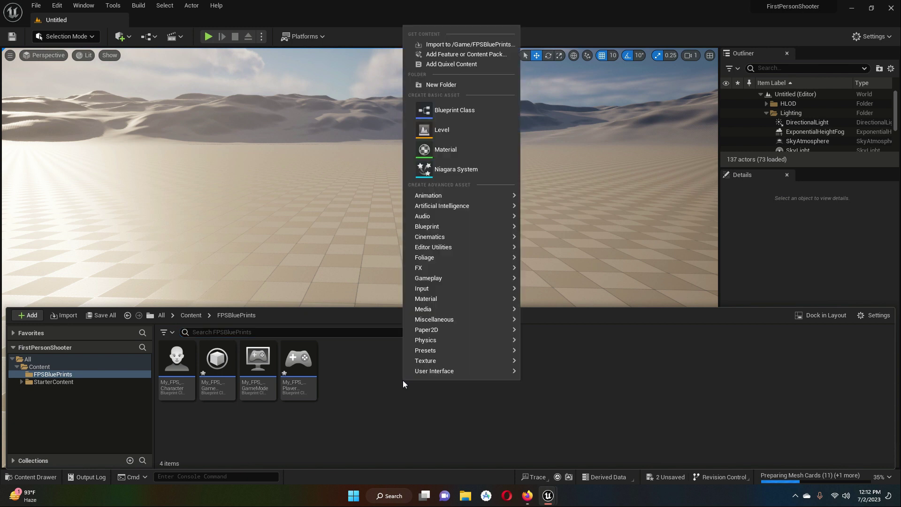
{"action": "left_click", "coordinate": [463, 109]}
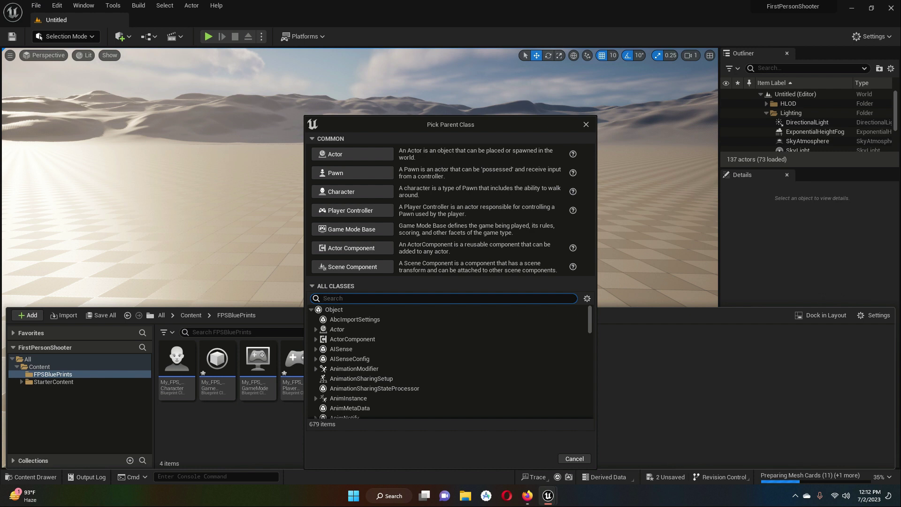
{"action": "type", "text": "games"}
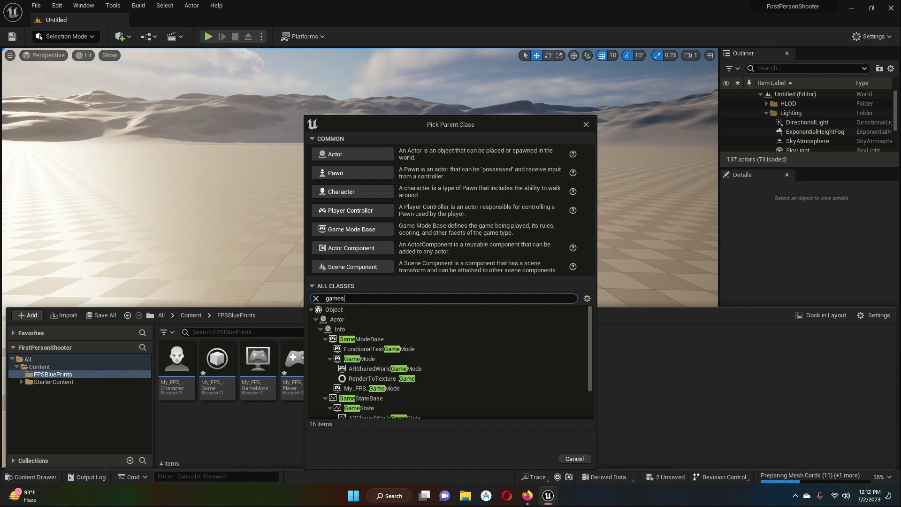
{"action": "type", "text": "tate"}
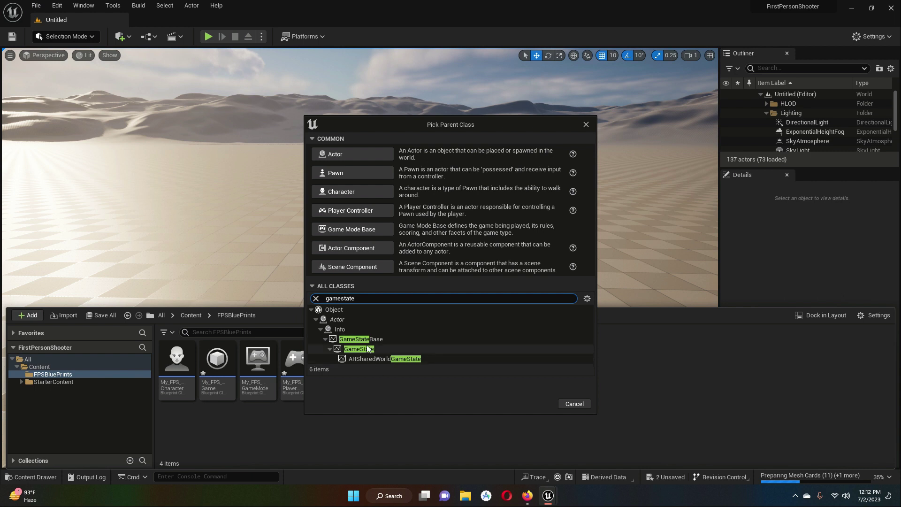
{"action": "left_click", "coordinate": [349, 340]}
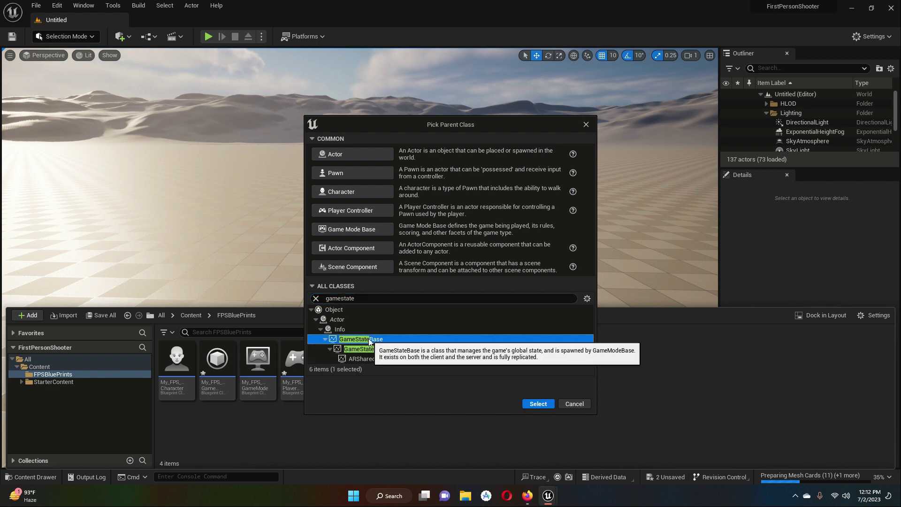
{"action": "left_click", "coordinate": [537, 404]}
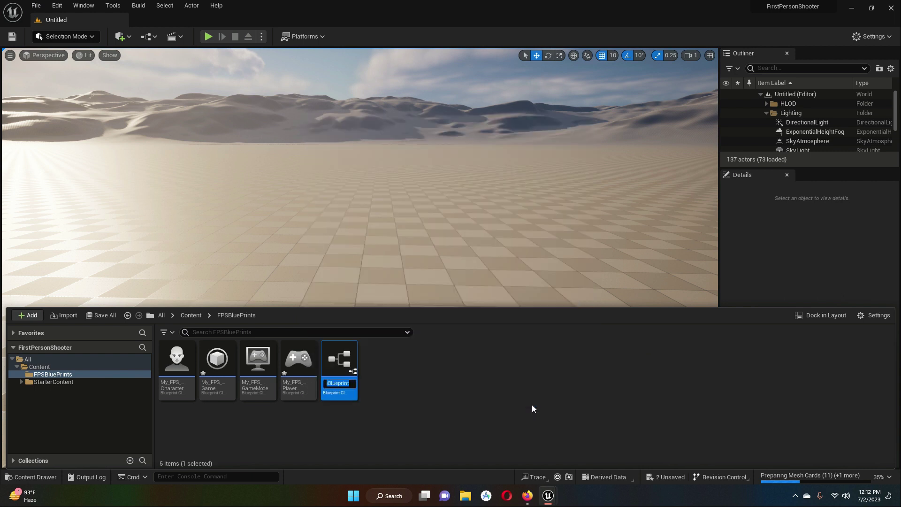
{"action": "key", "text": "Return"}
{"action": "right_click", "coordinate": [355, 372]}
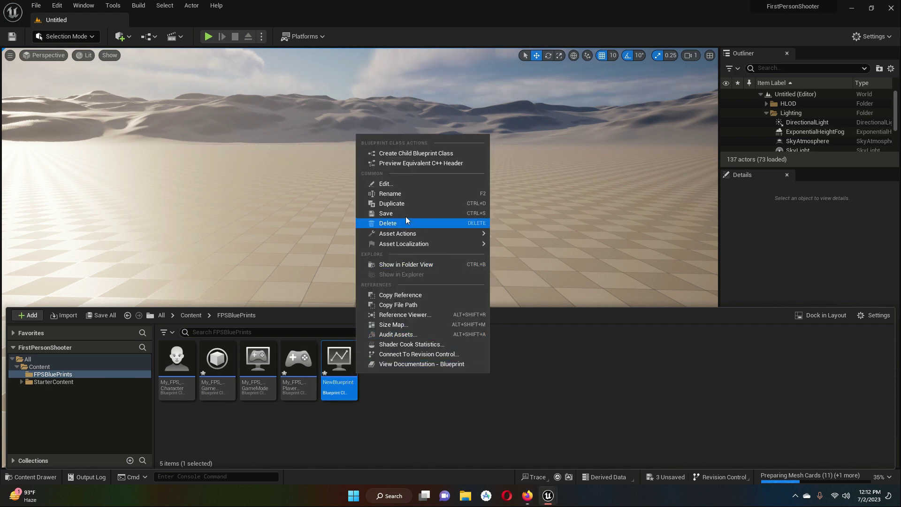
{"action": "left_click", "coordinate": [403, 194]}
{"action": "type", "text": "My_FPS"}
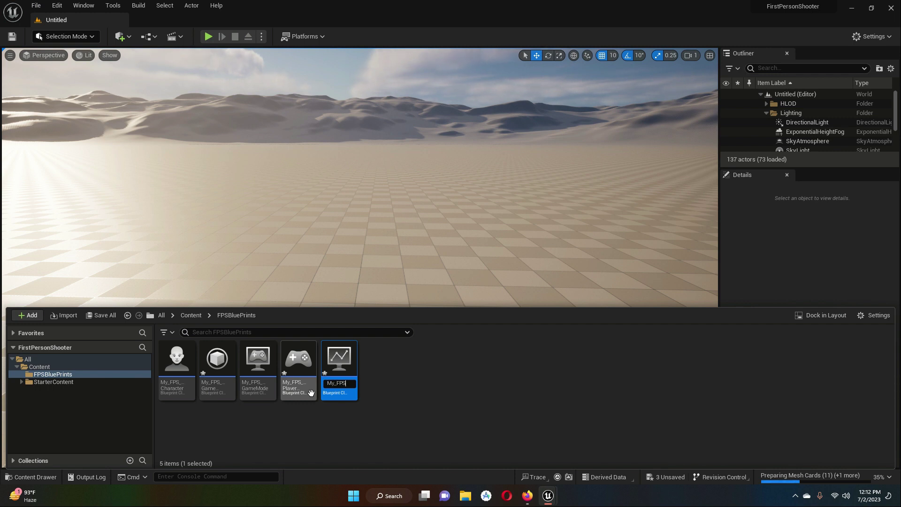
{"action": "type", "text": "_Game"}
{"action": "type", "text": "State"}
{"action": "key", "text": "Return"}
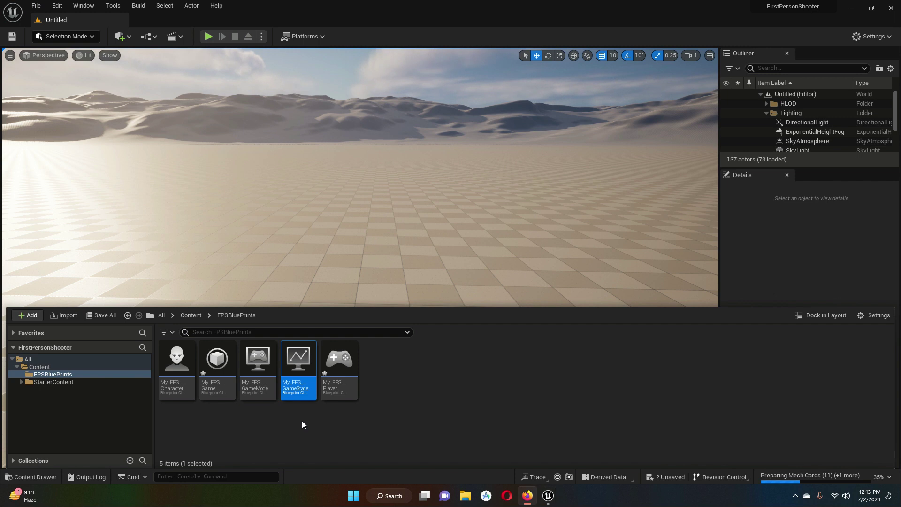
Create a new Blueprint class with parent HUD and name it My_FPS_HUD
{"action": "right_click", "coordinate": [410, 391]}
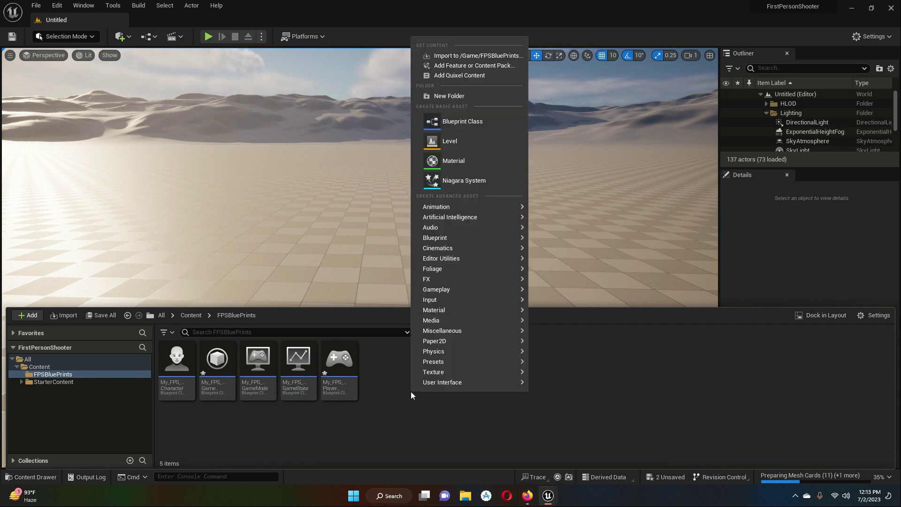
{"action": "left_click", "coordinate": [483, 127]}
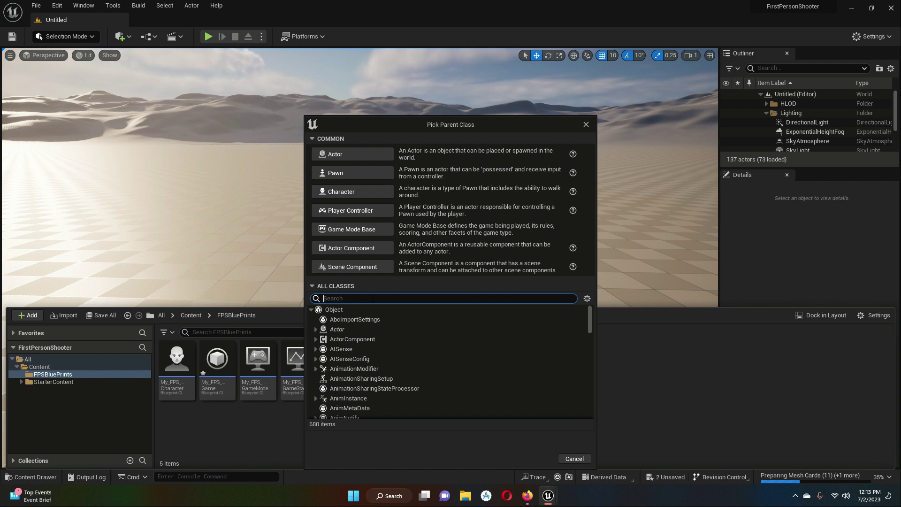
{"action": "type", "text": "hud"}
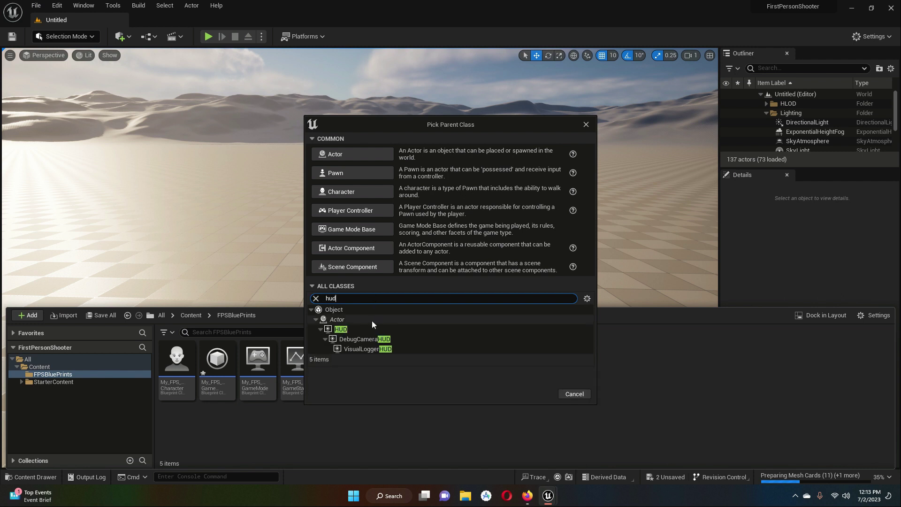
{"action": "left_click", "coordinate": [341, 329]}
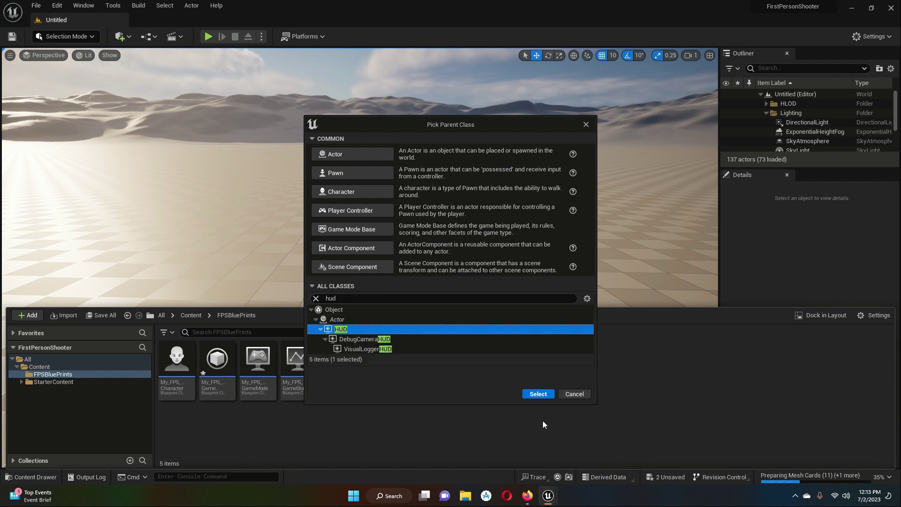
{"action": "left_click", "coordinate": [538, 394]}
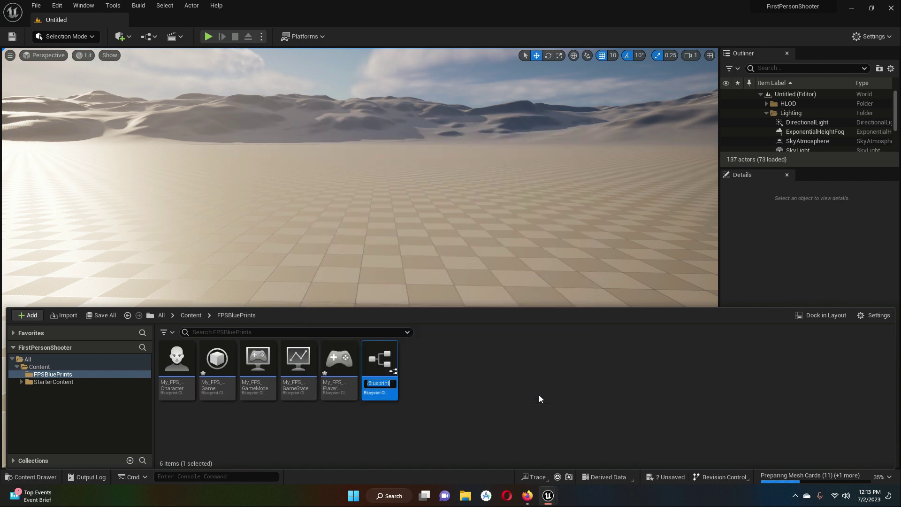
{"action": "type", "text": "My_FPS"}
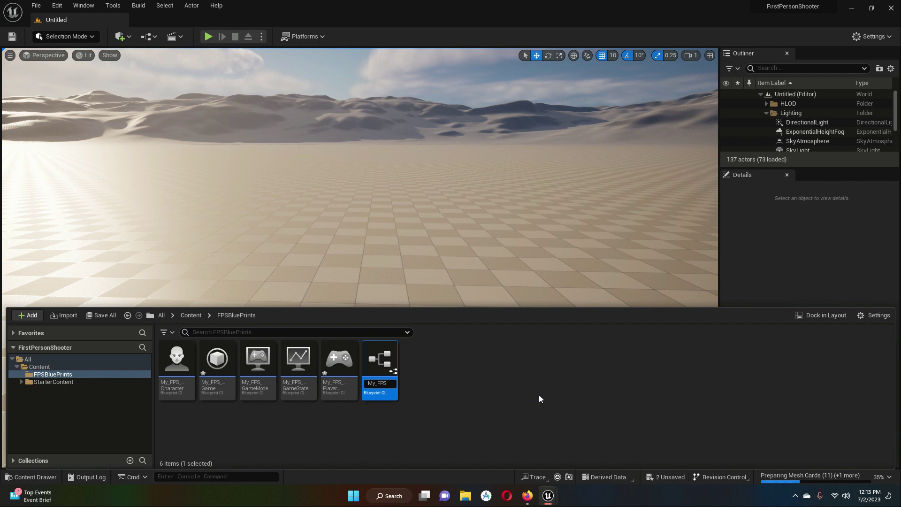
{"action": "type", "text": "_HUD"}
{"action": "key", "text": "Return"}
{"action": "key", "text": "alt+Tab"}
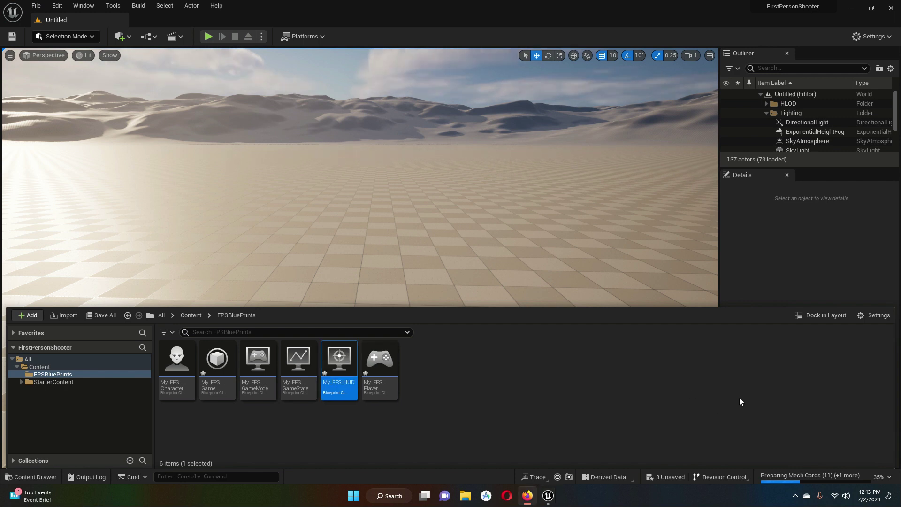
Save My_FPS_GameInstance, My_FPS_HUD and My_FPS_PlayerController, then select My_FPS_GameMode
{"action": "left_click", "coordinate": [102, 314]}
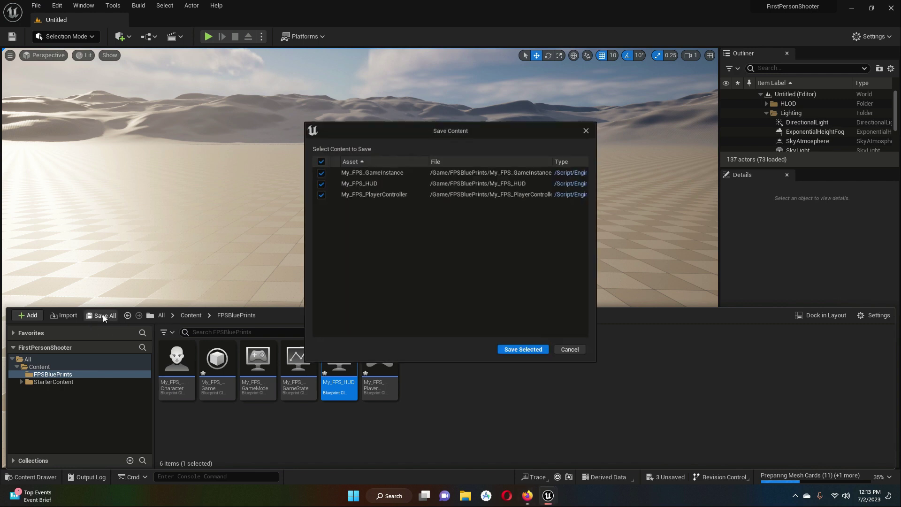
{"action": "left_click", "coordinate": [522, 354]}
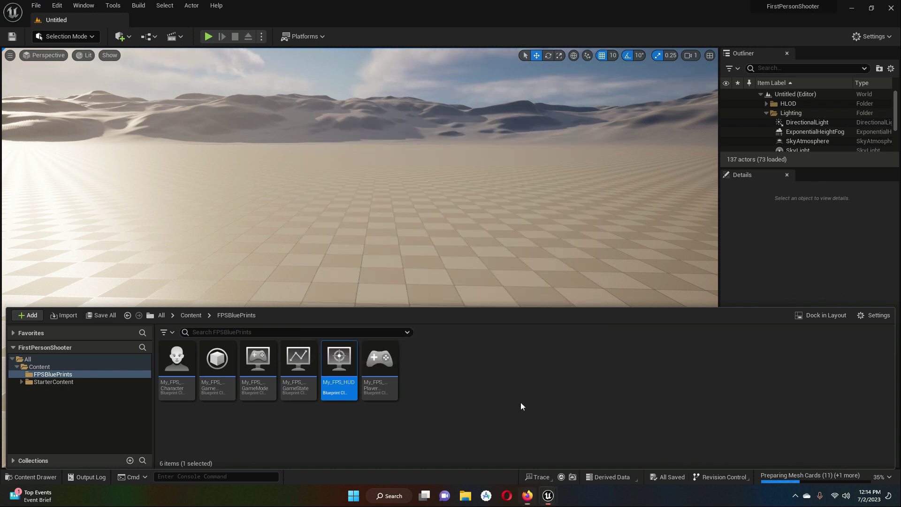
{"action": "left_click", "coordinate": [518, 407]}
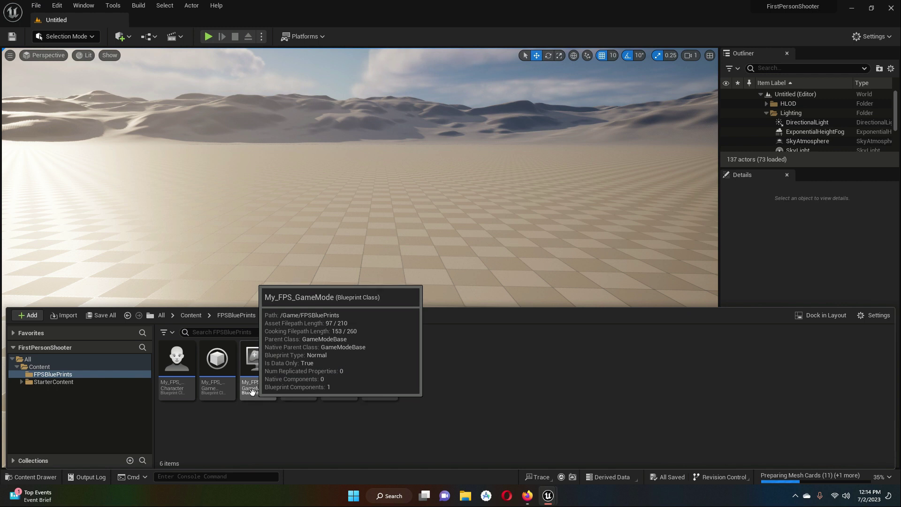
{"action": "left_click", "coordinate": [256, 363]}
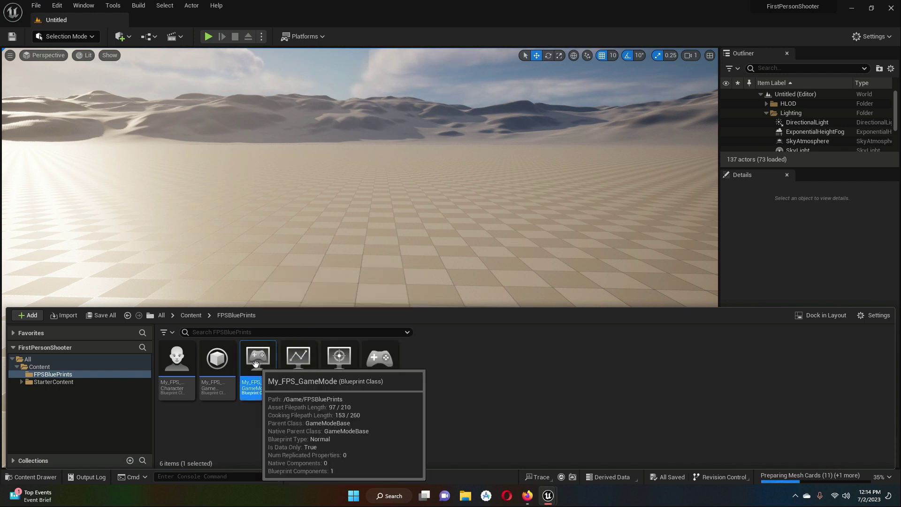
Open the My_FPS_GameMode Blueprint editor and dock it as a tab in the main window
{"action": "double_click", "coordinate": [256, 363]}
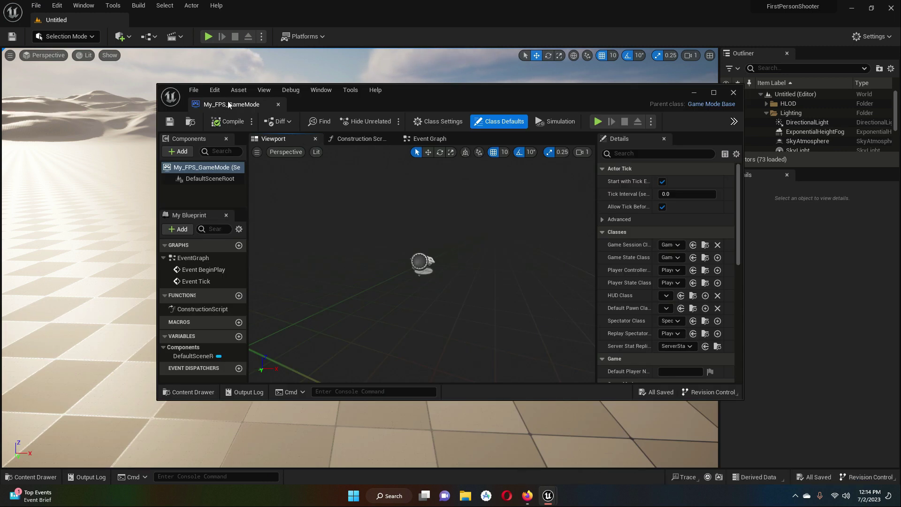
{"action": "left_click_drag", "start_coordinate": [227, 100], "coordinate": [157, 16]}
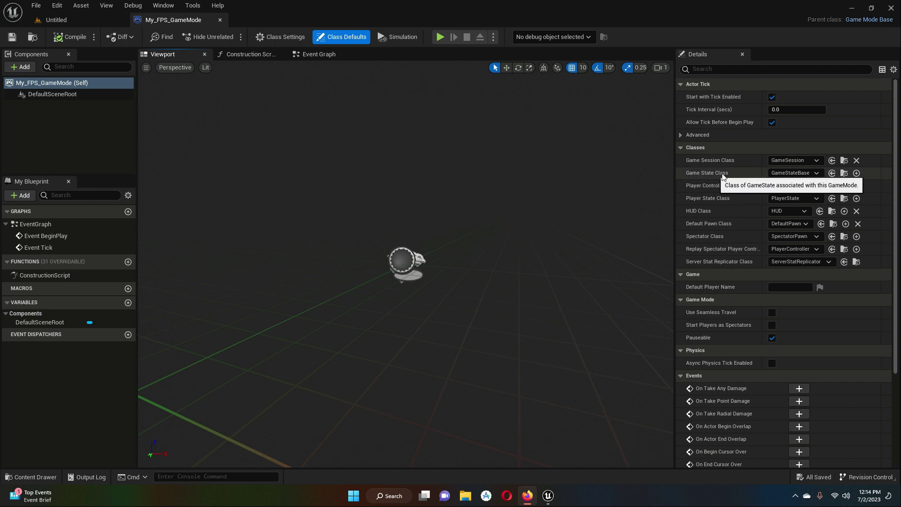
Set Game State Class to My_FPS_GameState and Player Controller Class to My_FPS_PlayerController
{"action": "left_click", "coordinate": [812, 173]}
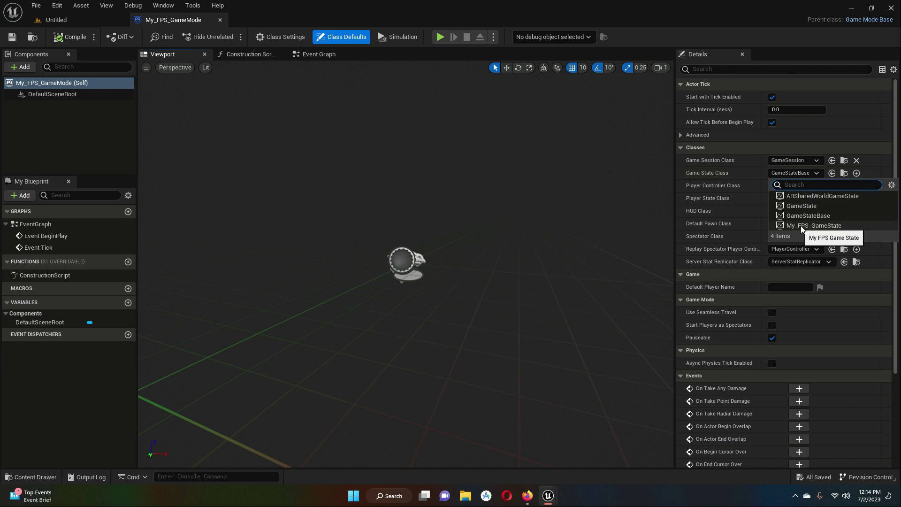
{"action": "left_click", "coordinate": [823, 226]}
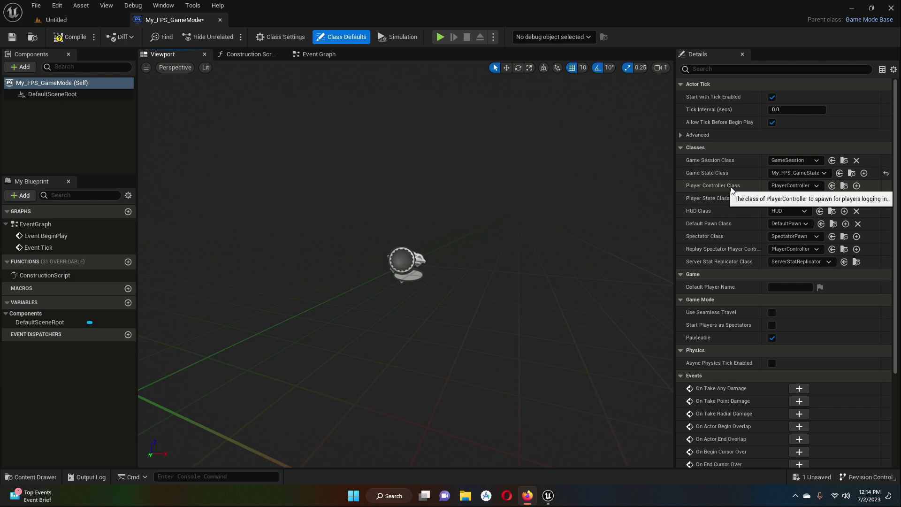
{"action": "left_click", "coordinate": [801, 185]}
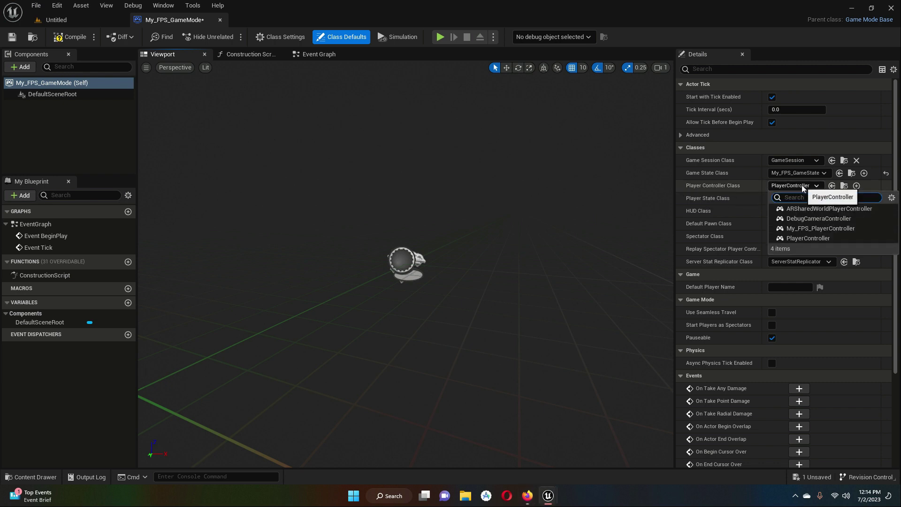
{"action": "left_click", "coordinate": [821, 229]}
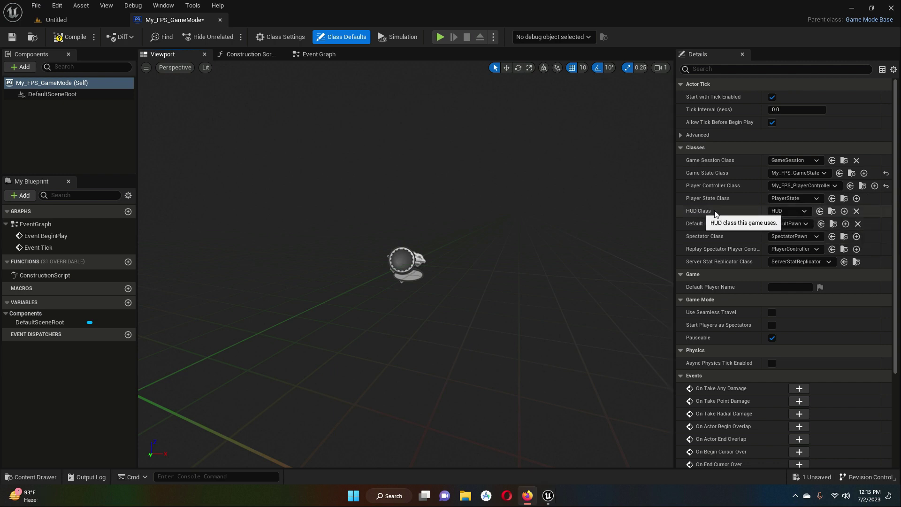
Set HUD Class to My_FPS_HUD and Default Pawn to My_FPS_Character, then compile and save
{"action": "left_click", "coordinate": [777, 211]}
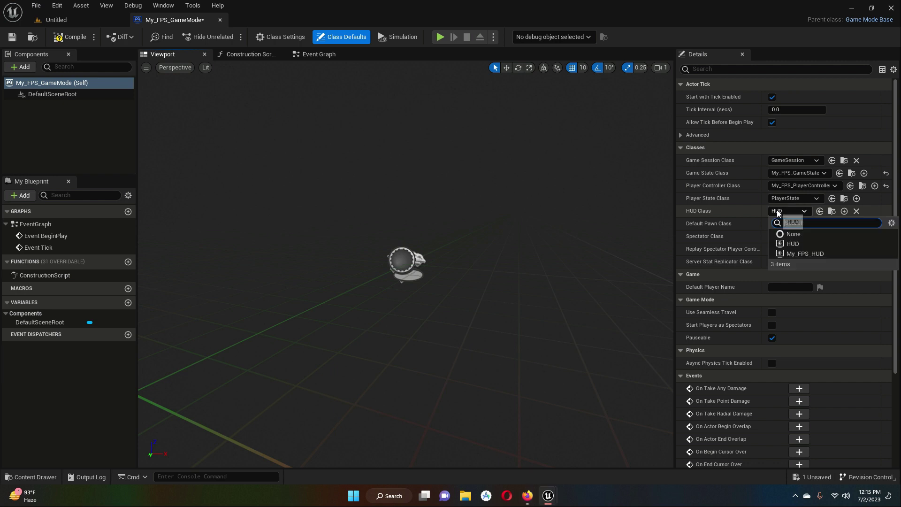
{"action": "left_click", "coordinate": [816, 254]}
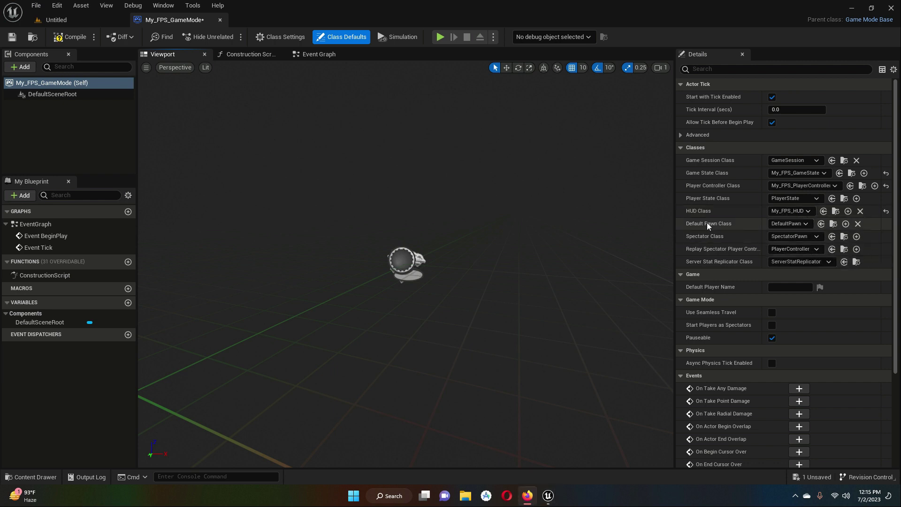
{"action": "left_click", "coordinate": [799, 224]}
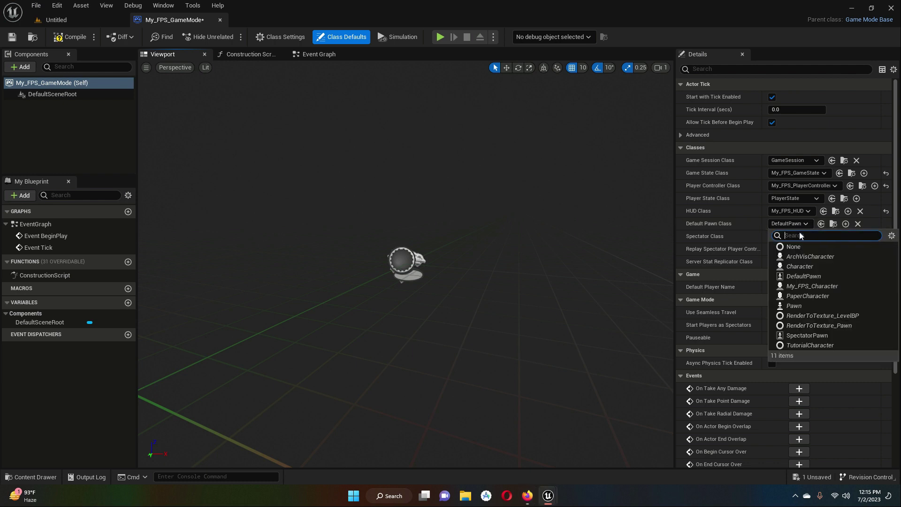
{"action": "left_click", "coordinate": [817, 286]}
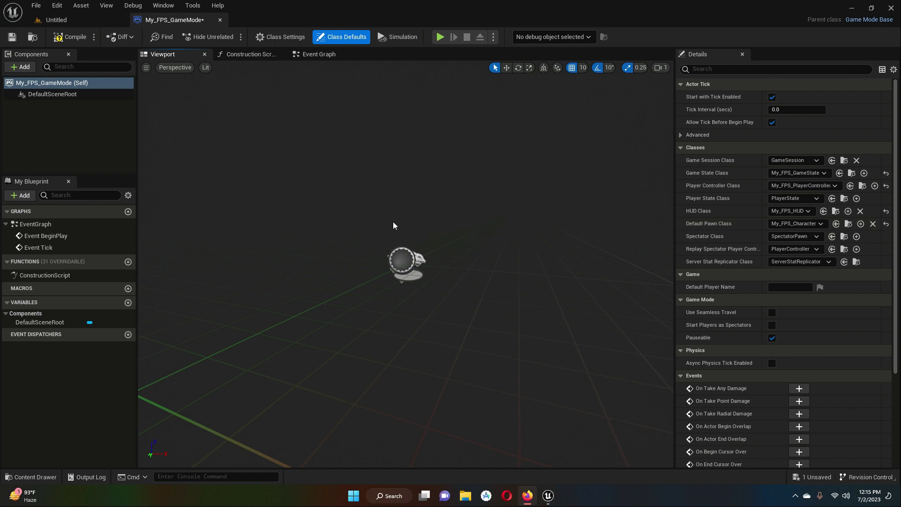
{"action": "left_click", "coordinate": [68, 38]}
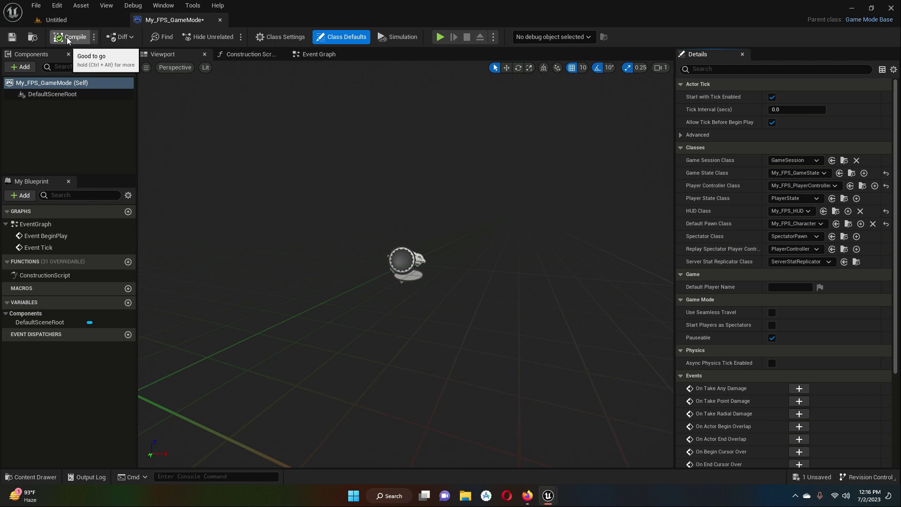
{"action": "left_click", "coordinate": [12, 37]}
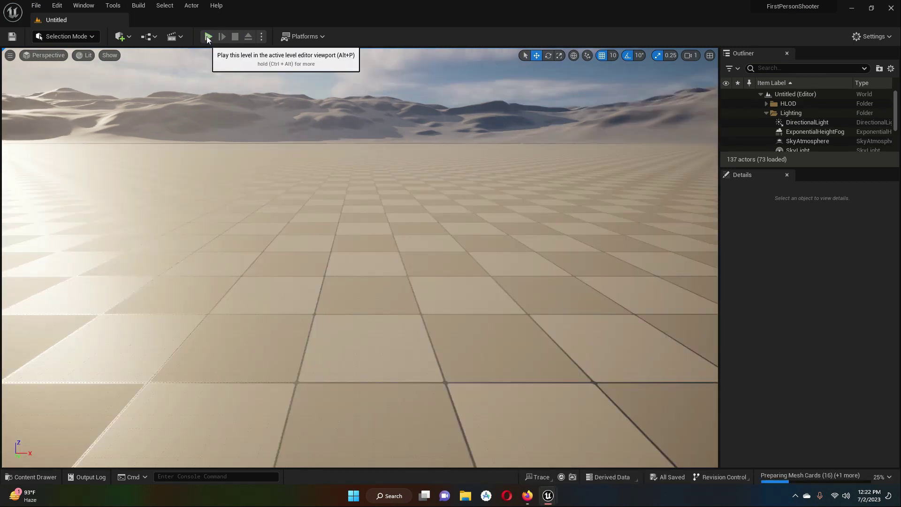
Test-play the level in the viewport, stop it, and show the FPSBluePrints folder
{"action": "left_click", "coordinate": [208, 37]}
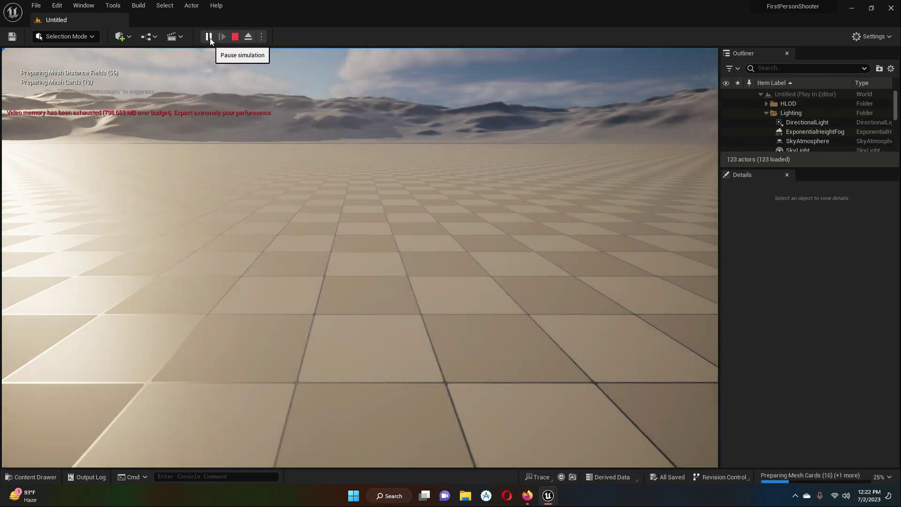
{"action": "left_click", "coordinate": [332, 259]}
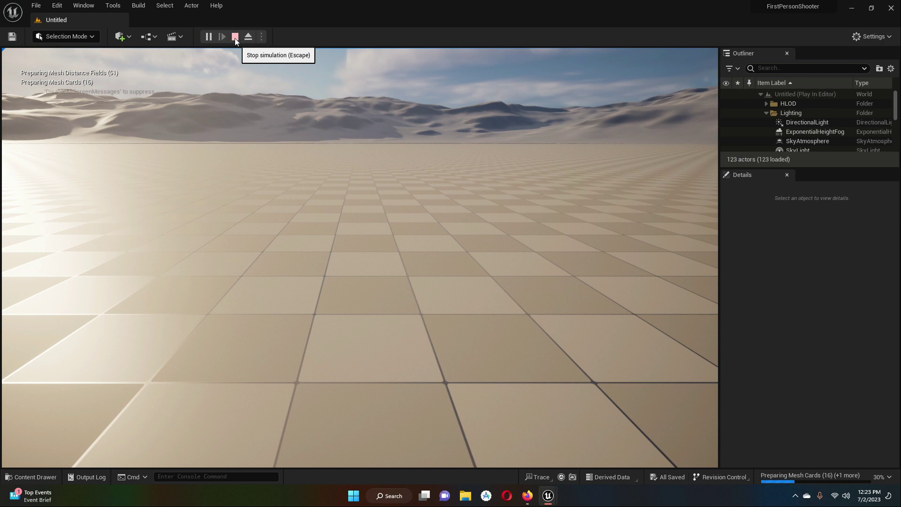
{"action": "left_click", "coordinate": [235, 37]}
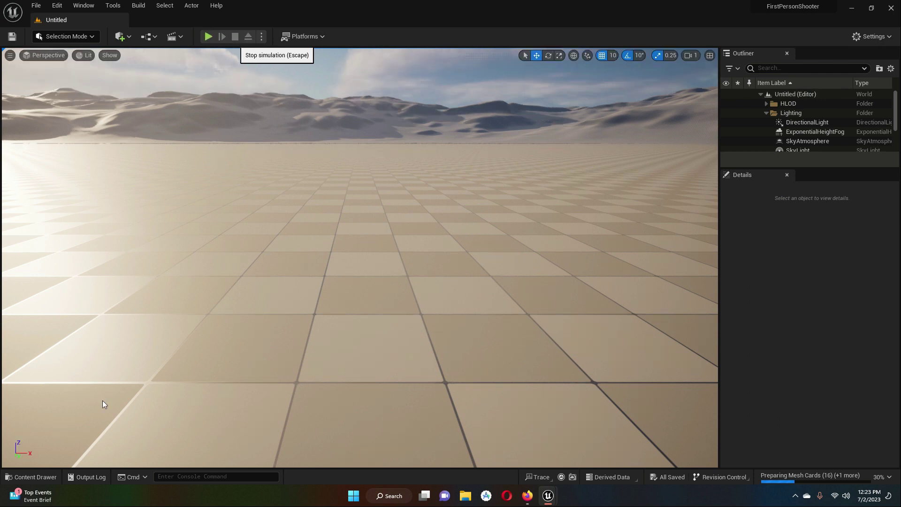
{"action": "left_click", "coordinate": [38, 475]}
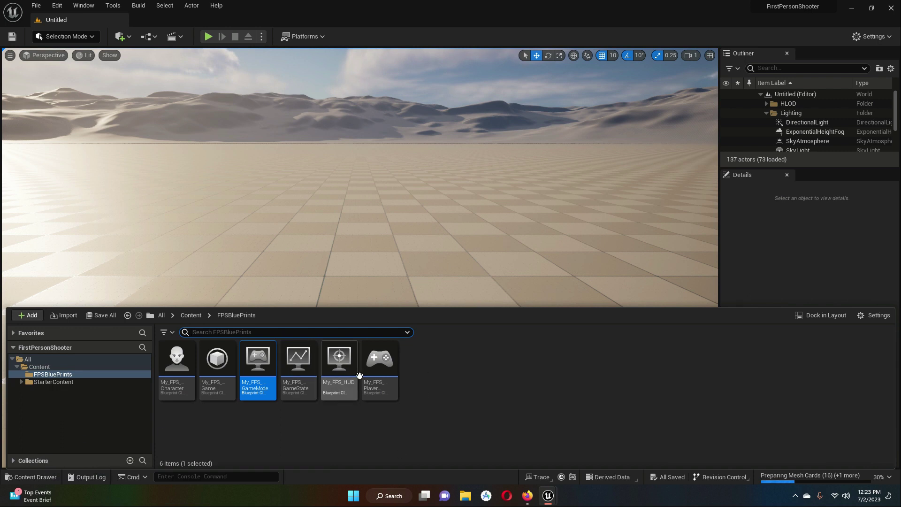